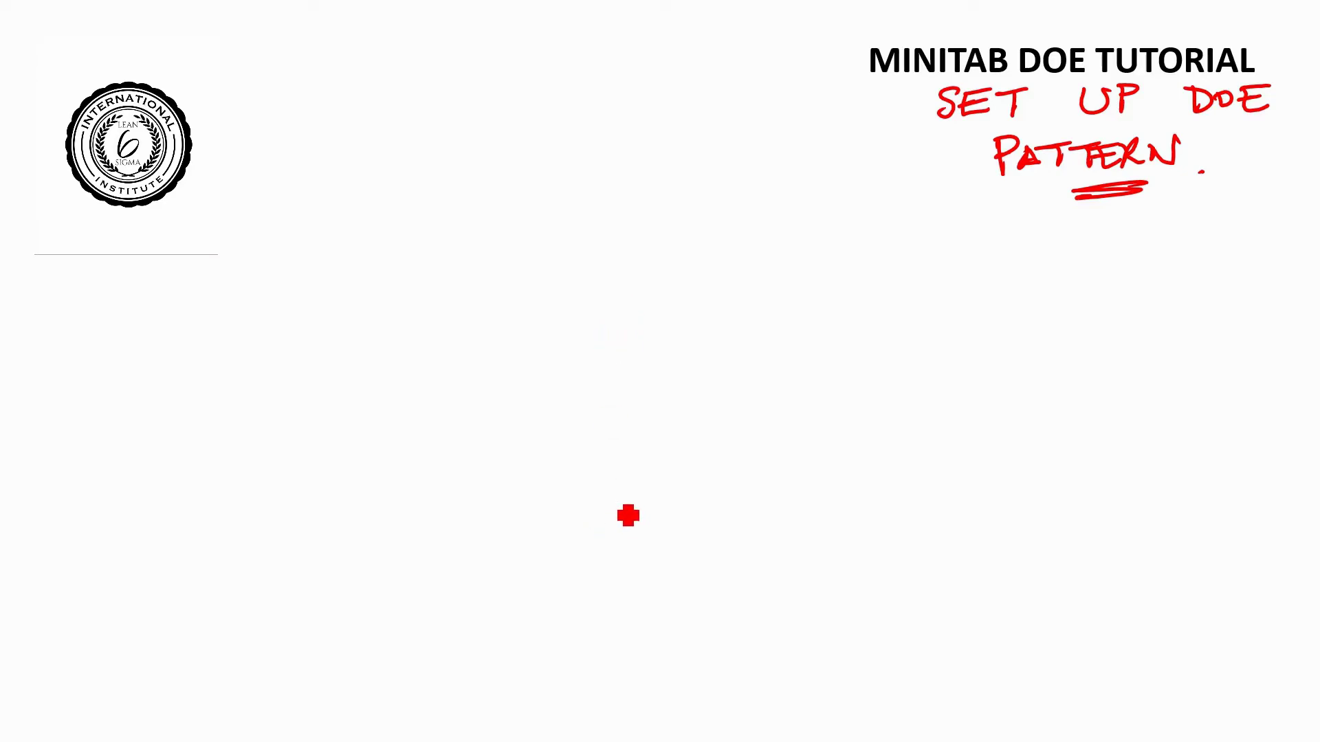
# Step: Draw a red horizontal line, then a red vertical line meeting its right end
pyautogui.moveTo(635, 518); pyautogui.dragTo(367, 506)
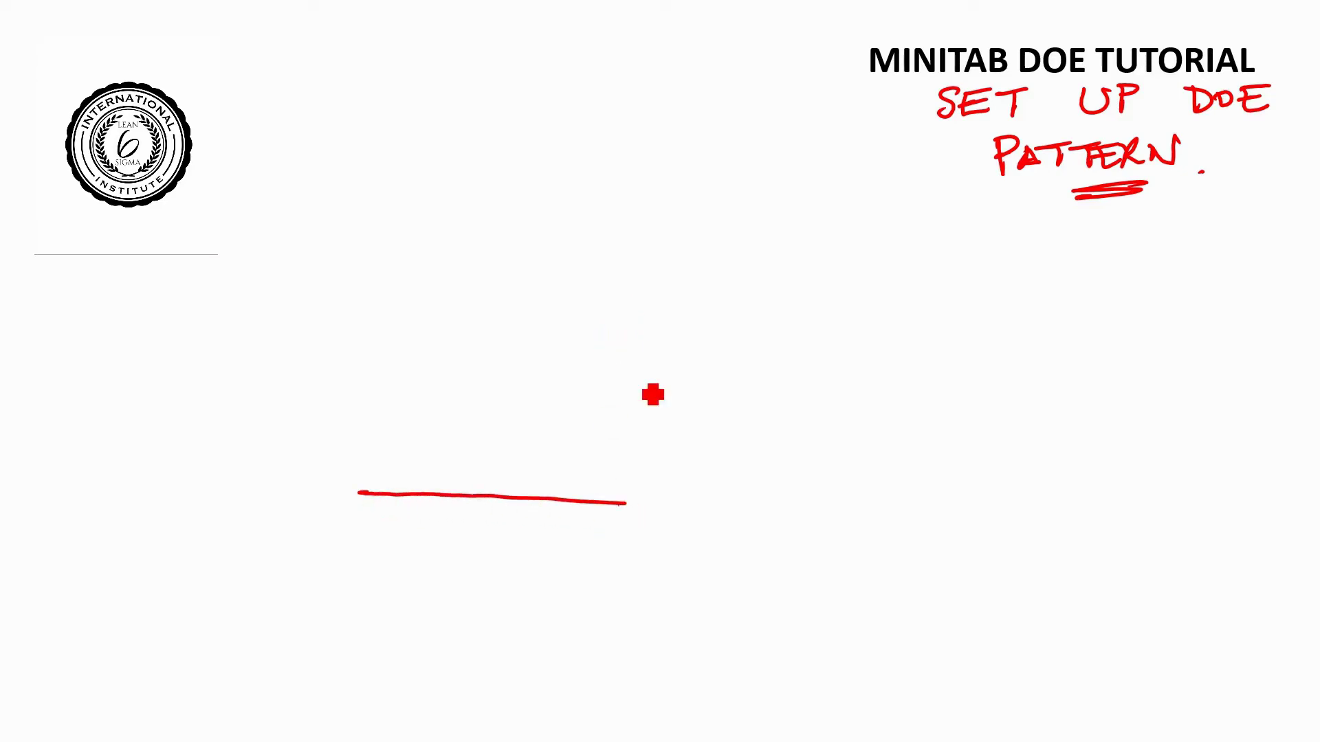
pyautogui.moveTo(626, 279)
pyautogui.mouseDown()
pyautogui.moveTo(653, 503)
pyautogui.moveTo(631, 507)
pyautogui.mouseUp()
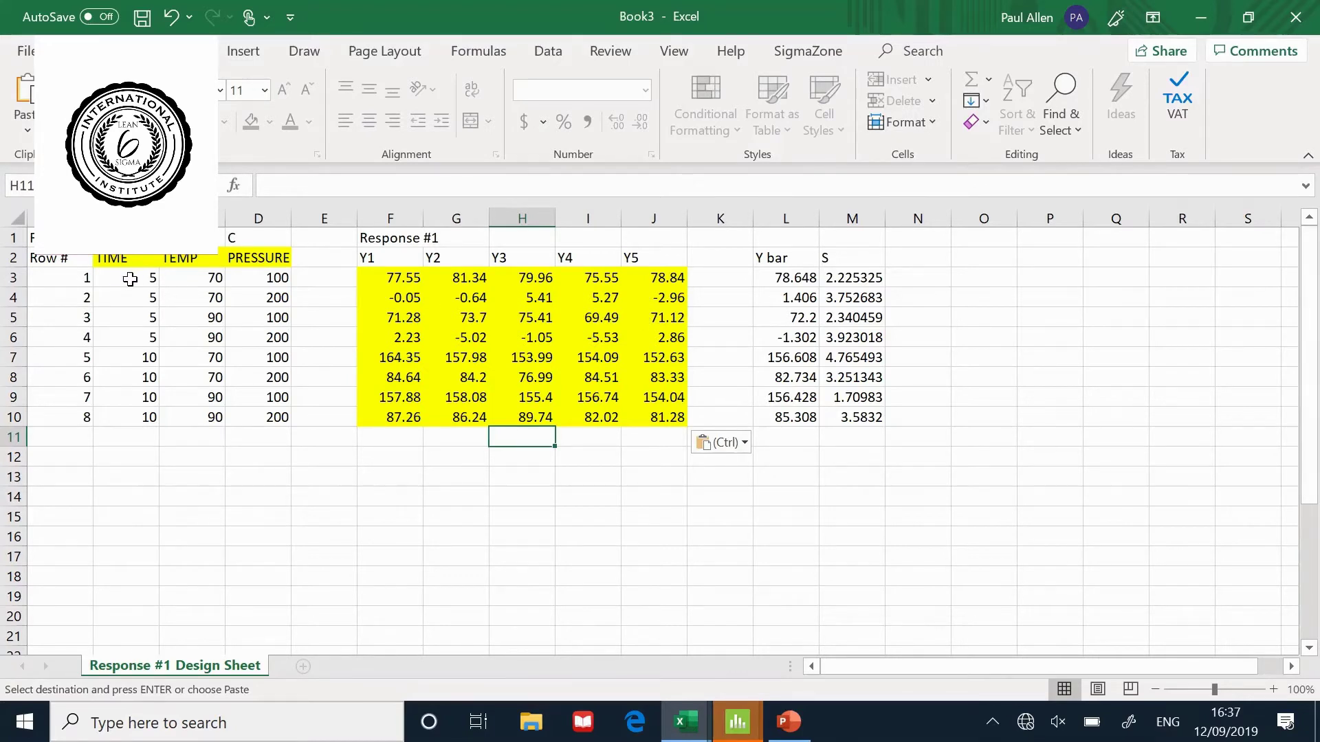
# Step: Highlight the TIME/TEMP/PRESSURE settings, the Y1–Y5 responses, and the Y bar and S columns
pyautogui.moveTo(130, 279); pyautogui.dragTo(279, 412)
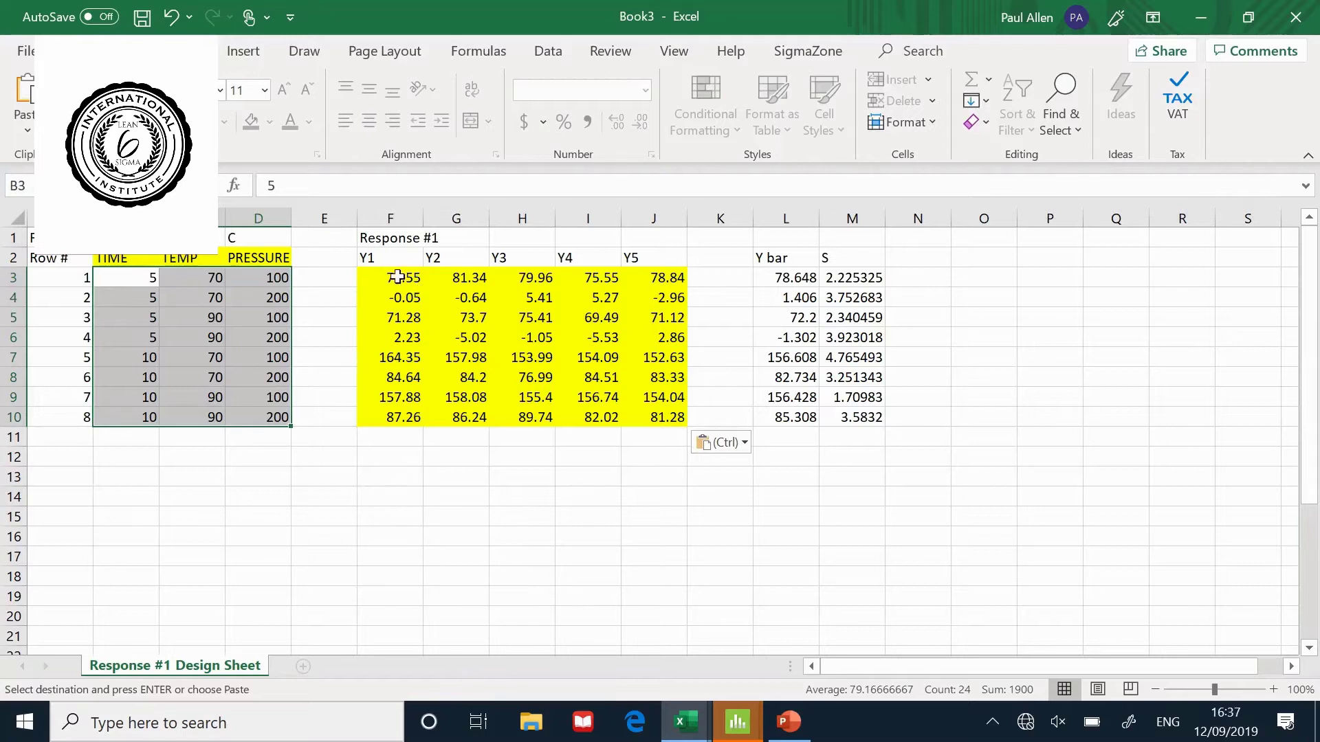
pyautogui.moveTo(392, 277); pyautogui.dragTo(656, 415)
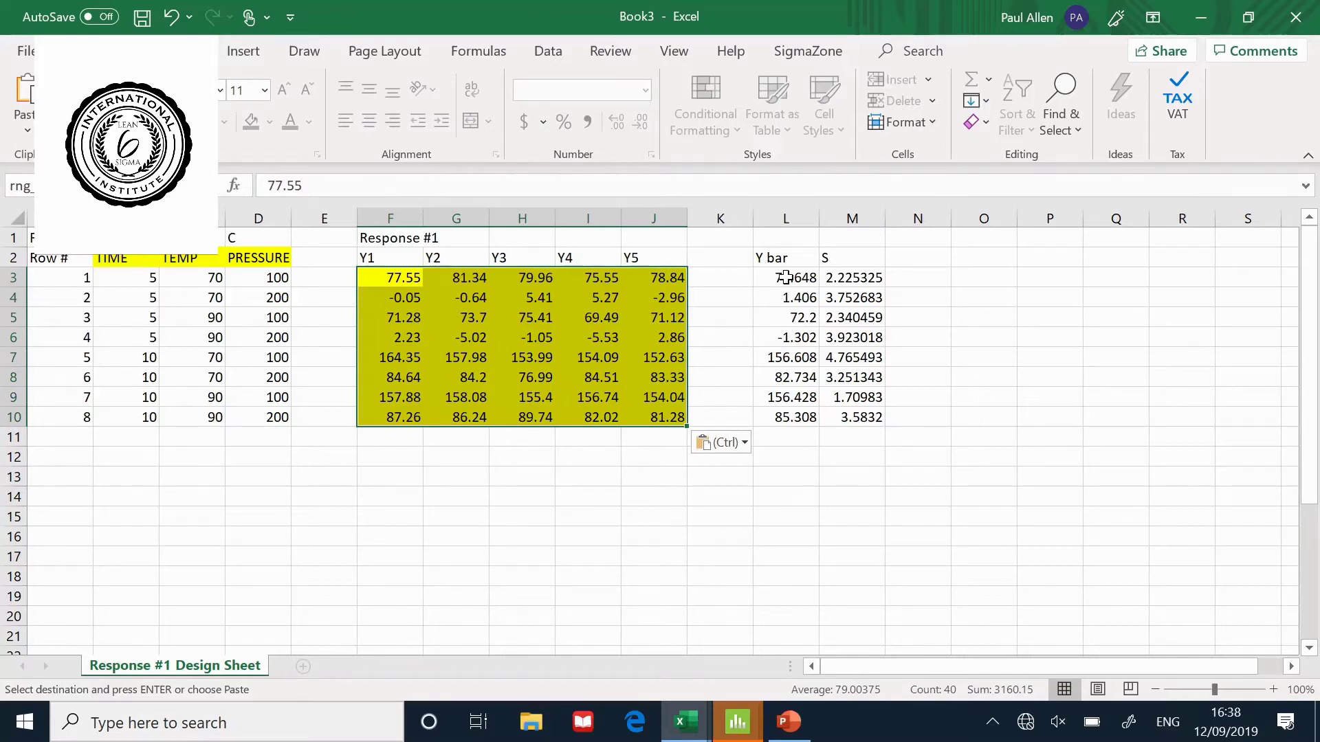
pyautogui.moveTo(785, 277); pyautogui.dragTo(786, 417)
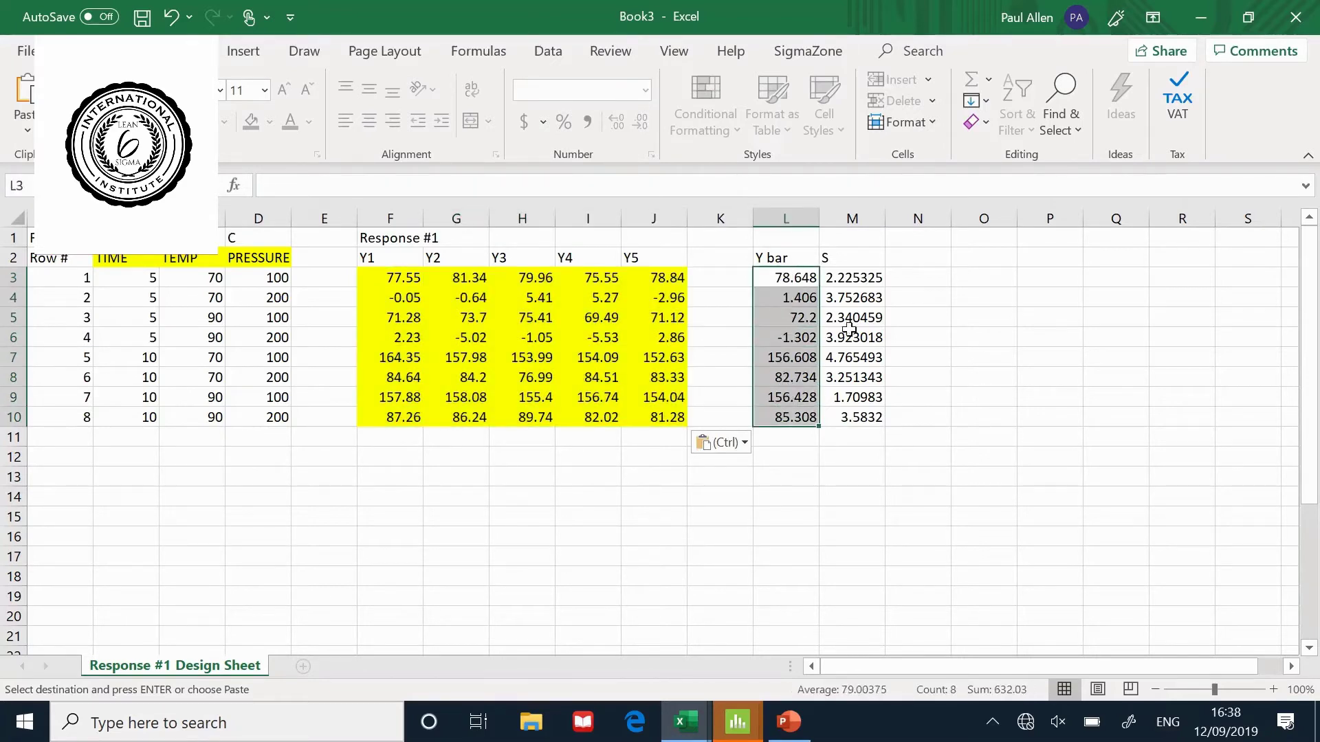
pyautogui.moveTo(850, 275); pyautogui.dragTo(851, 397)
# Step: Re-highlight the Y bar and all eight S values, then switch to Minitab
pyautogui.moveTo(784, 277); pyautogui.dragTo(793, 414)
pyautogui.moveTo(851, 277); pyautogui.dragTo(855, 413)
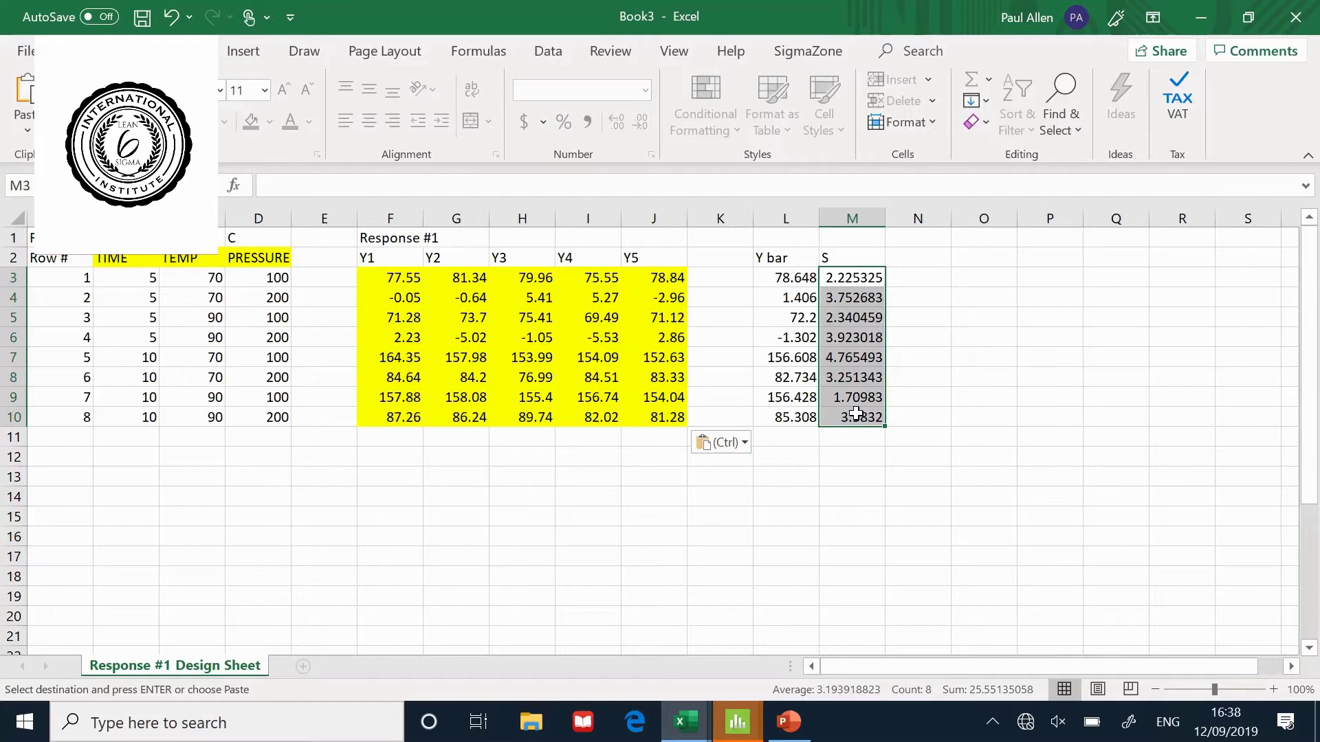
pyautogui.click(737, 721)
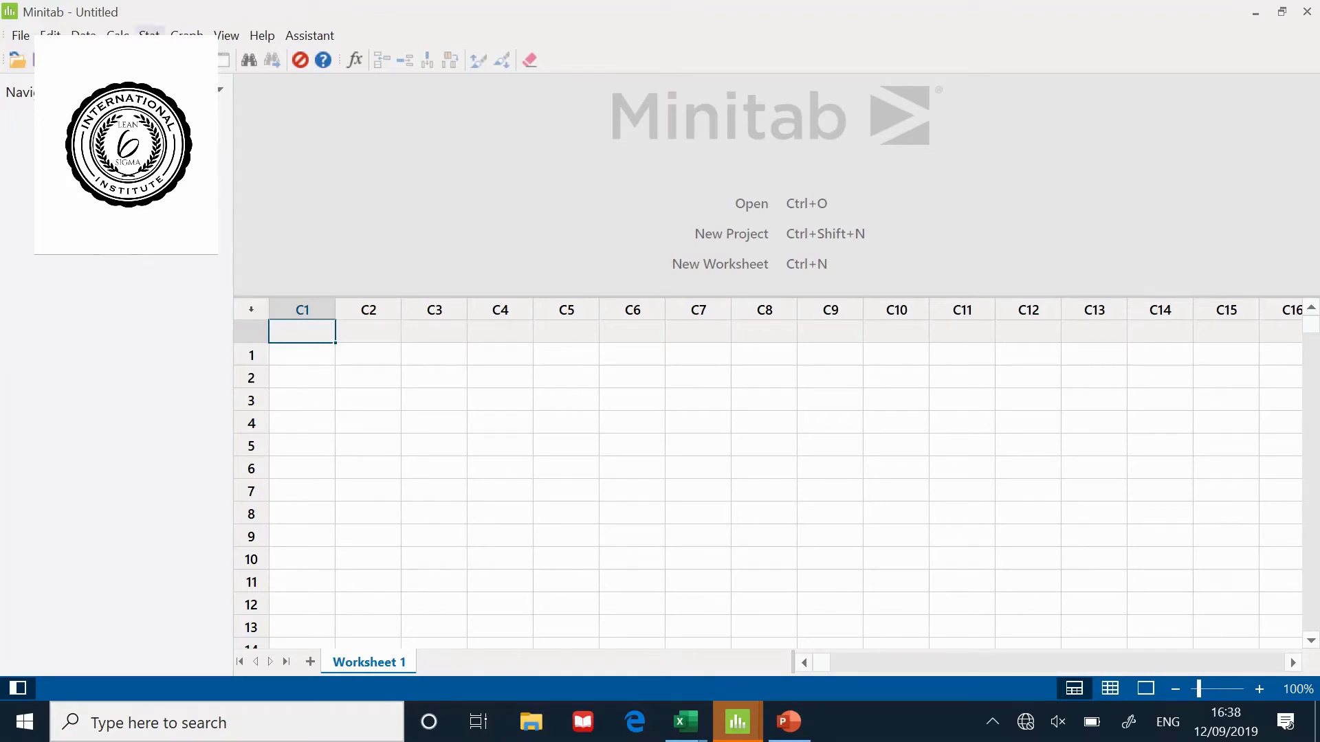
# Step: Open Stat > DOE > Factorial > Create Factorial Design
pyautogui.click(150, 35)
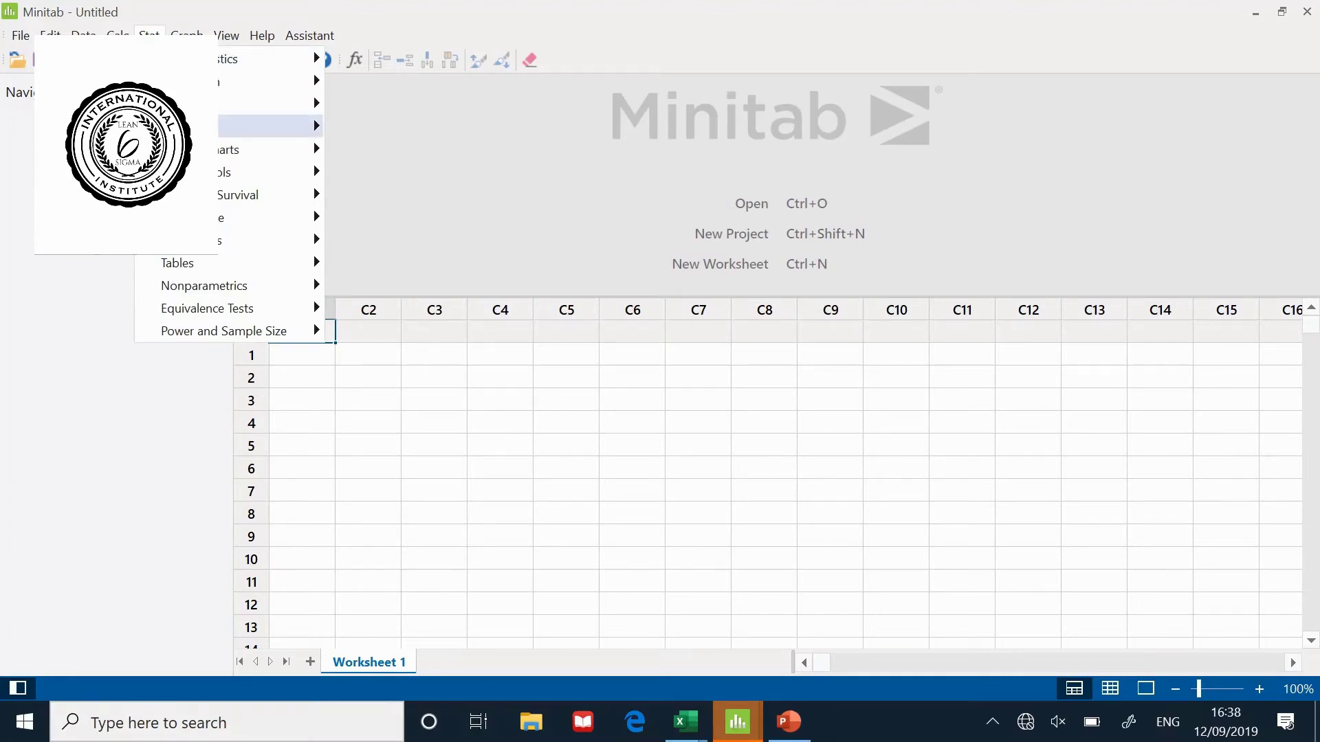
pyautogui.moveTo(268, 126)
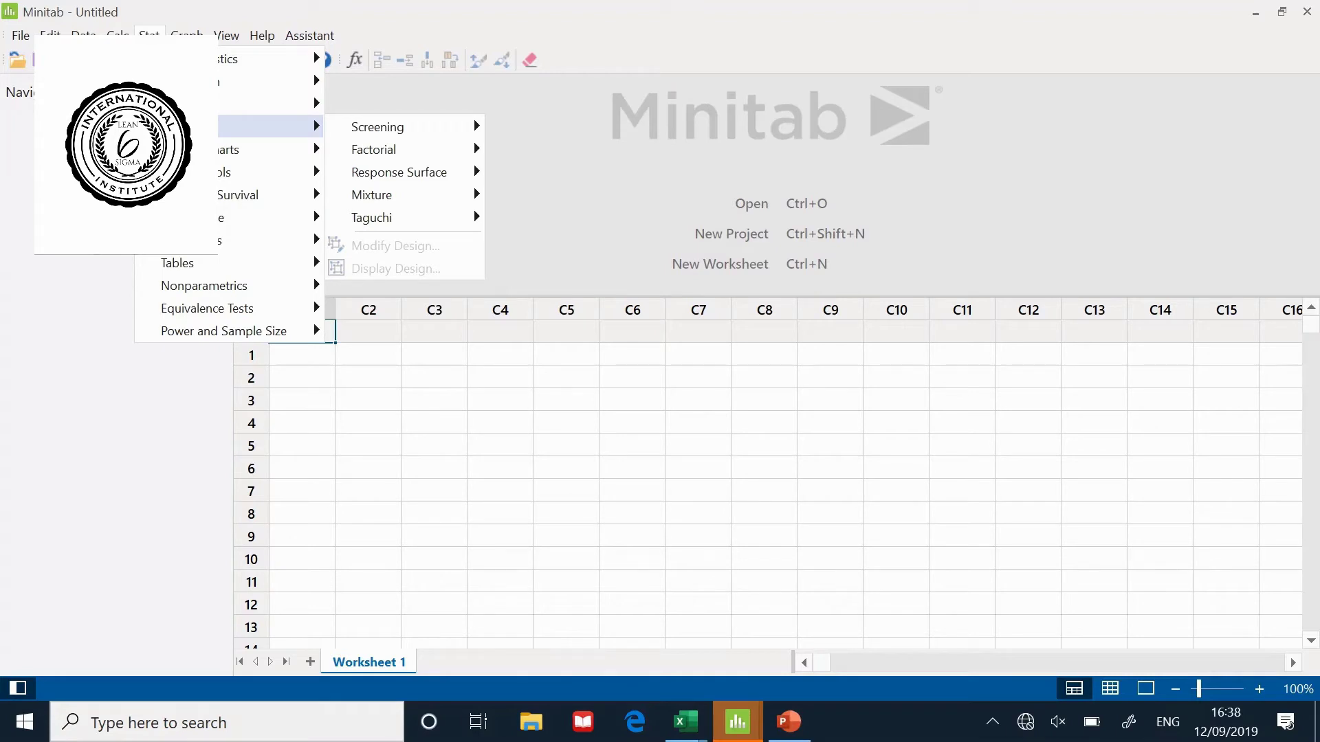
pyautogui.moveTo(353, 132)
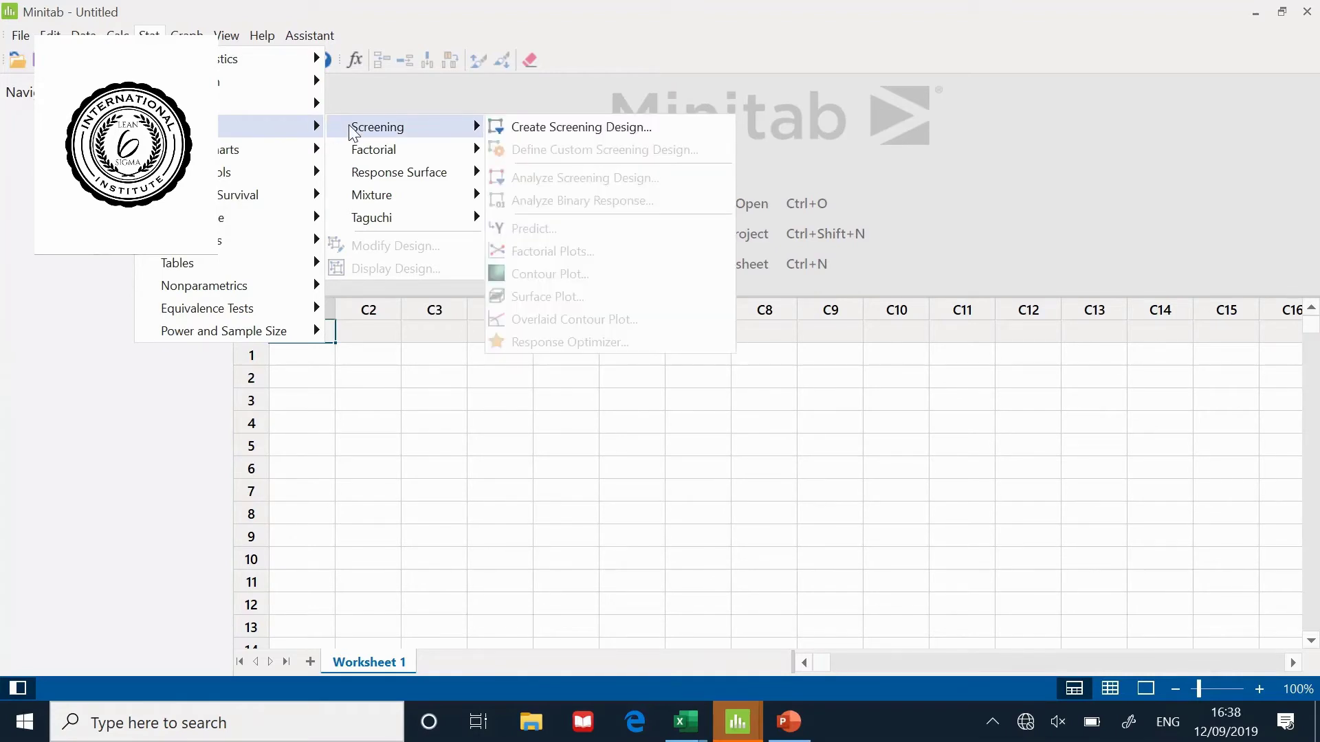
pyautogui.moveTo(379, 160)
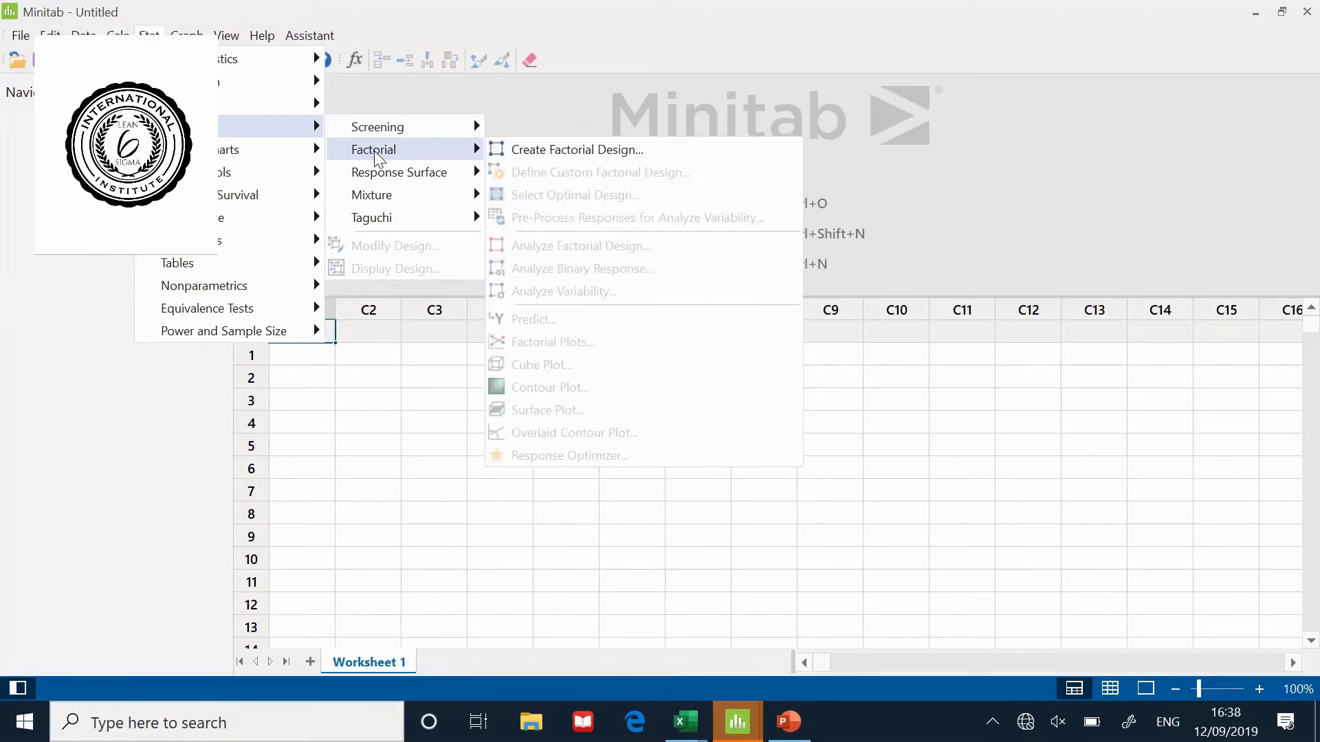
pyautogui.click(539, 155)
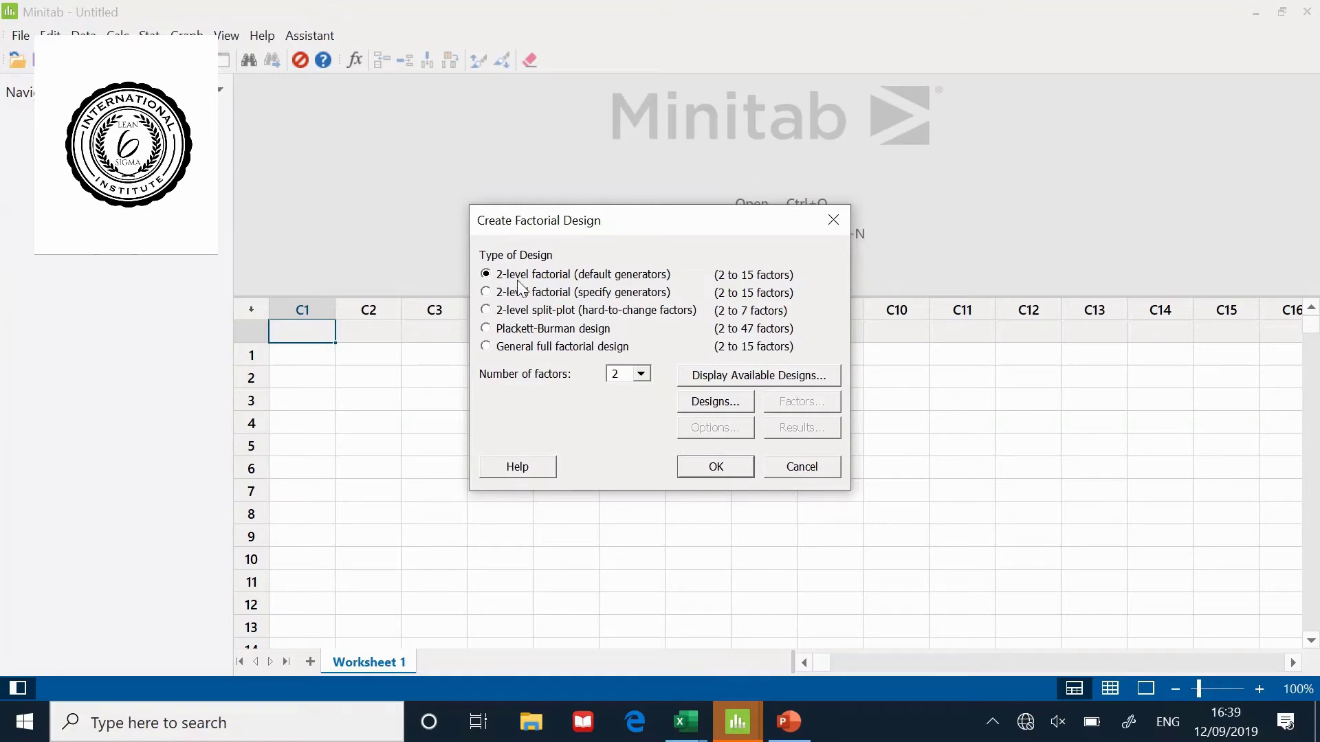
# Step: Set 3 factors and pick the 8-run 2^3 full factorial design
pyautogui.click(641, 375)
pyautogui.click(628, 403)
pyautogui.click(704, 407)
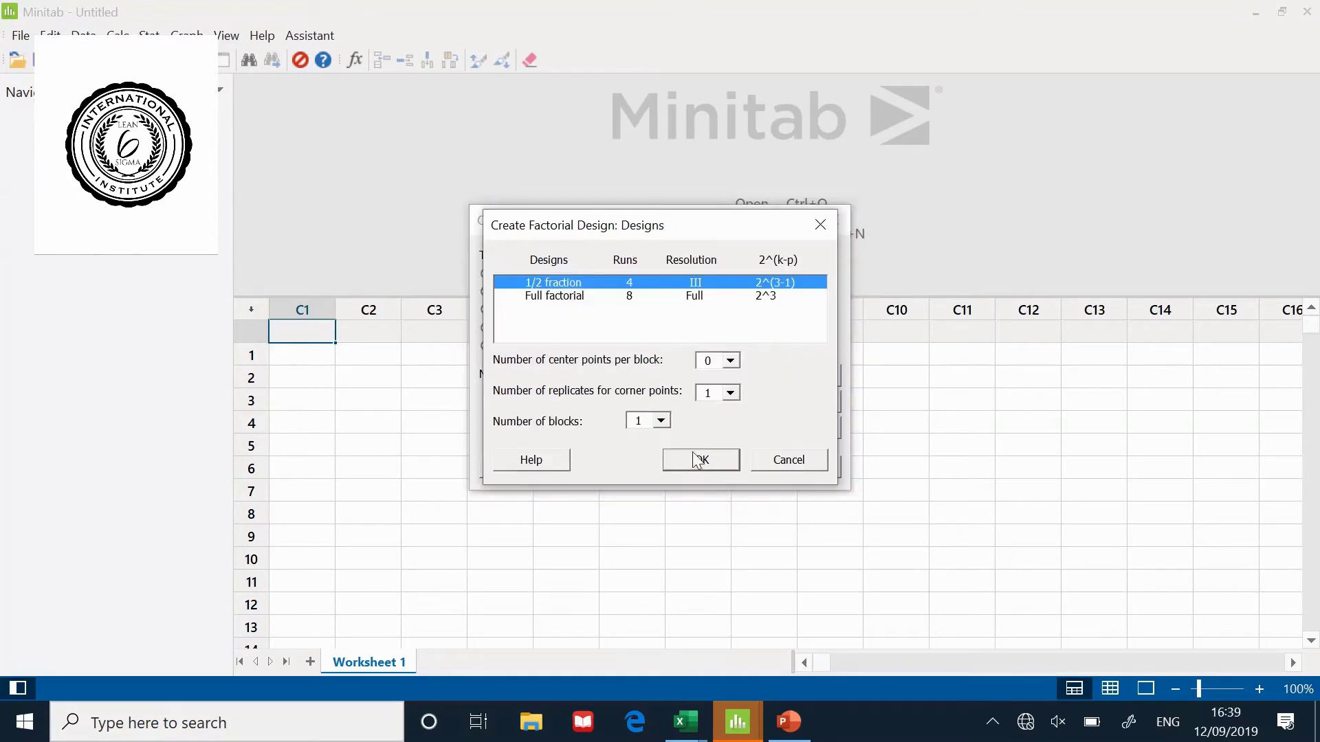
pyautogui.click(571, 297)
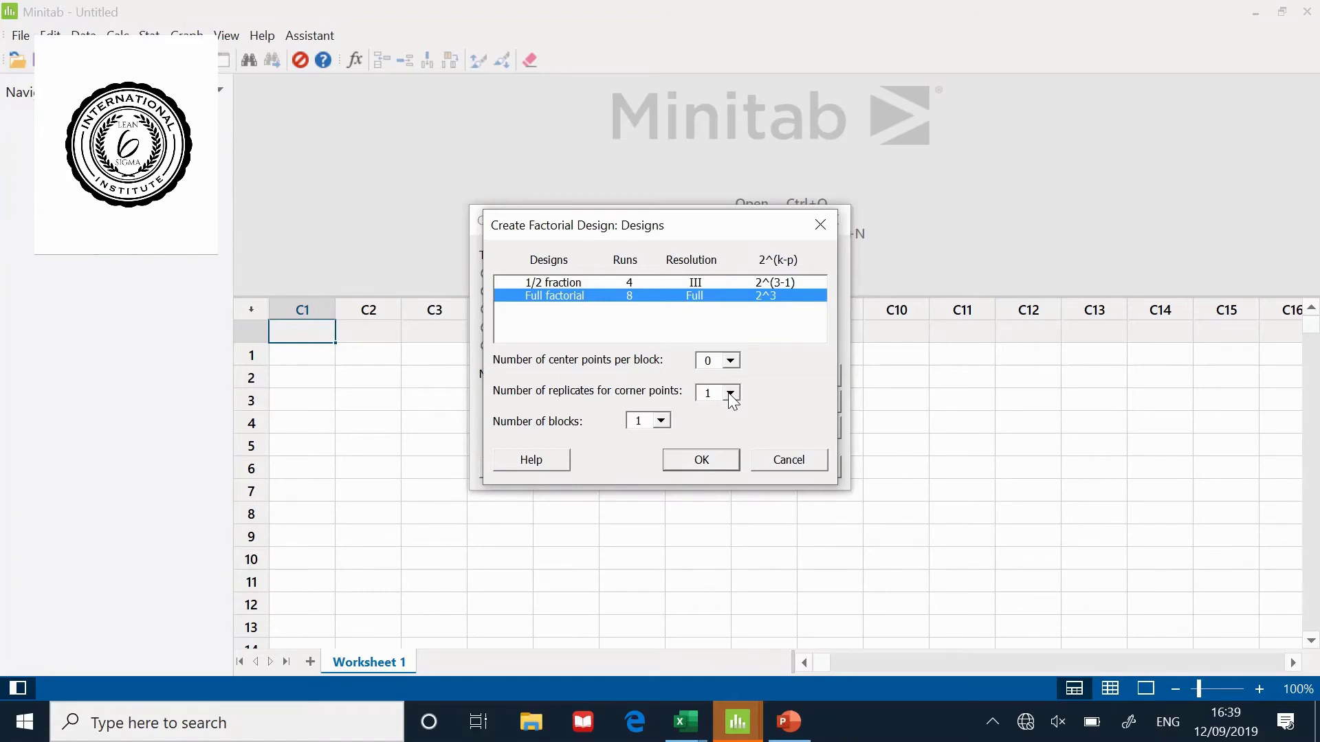
pyautogui.click(686, 460)
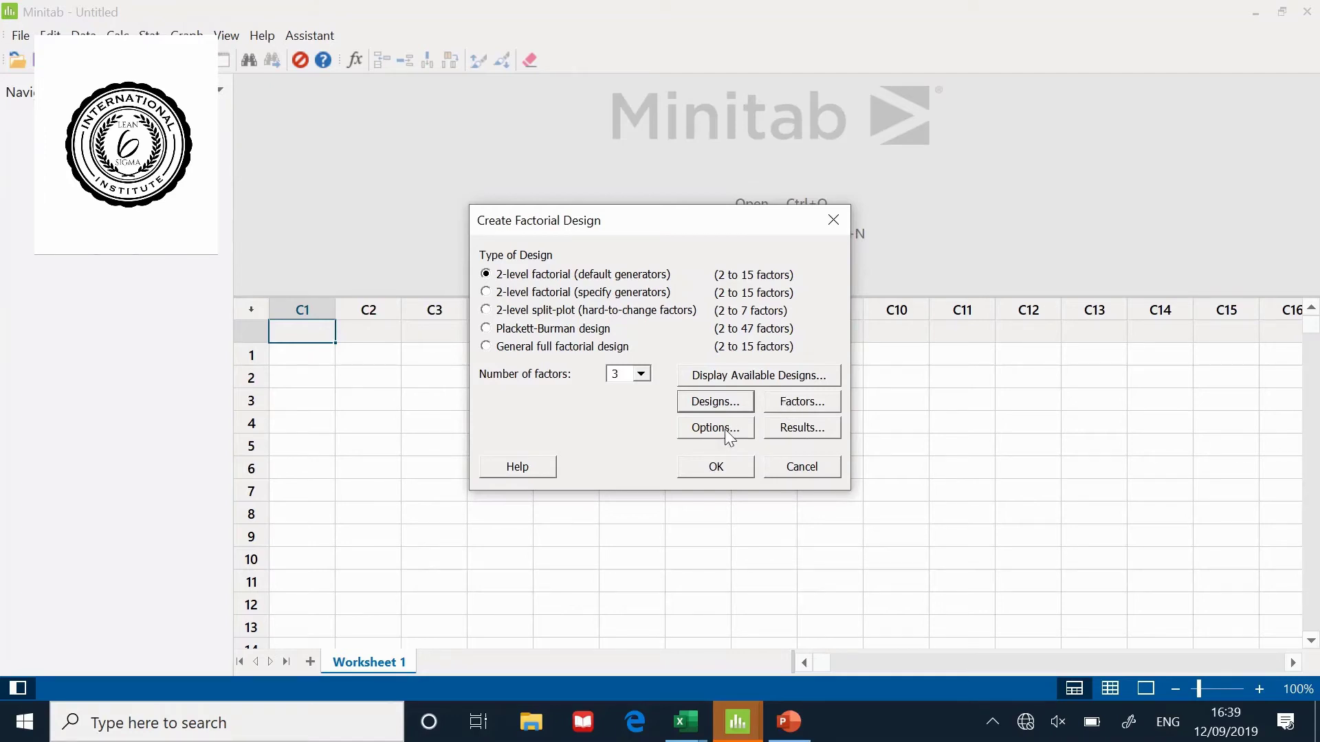
# Step: Name factor A TIME as a numeric factor with levels 5 and 10
pyautogui.click(784, 408)
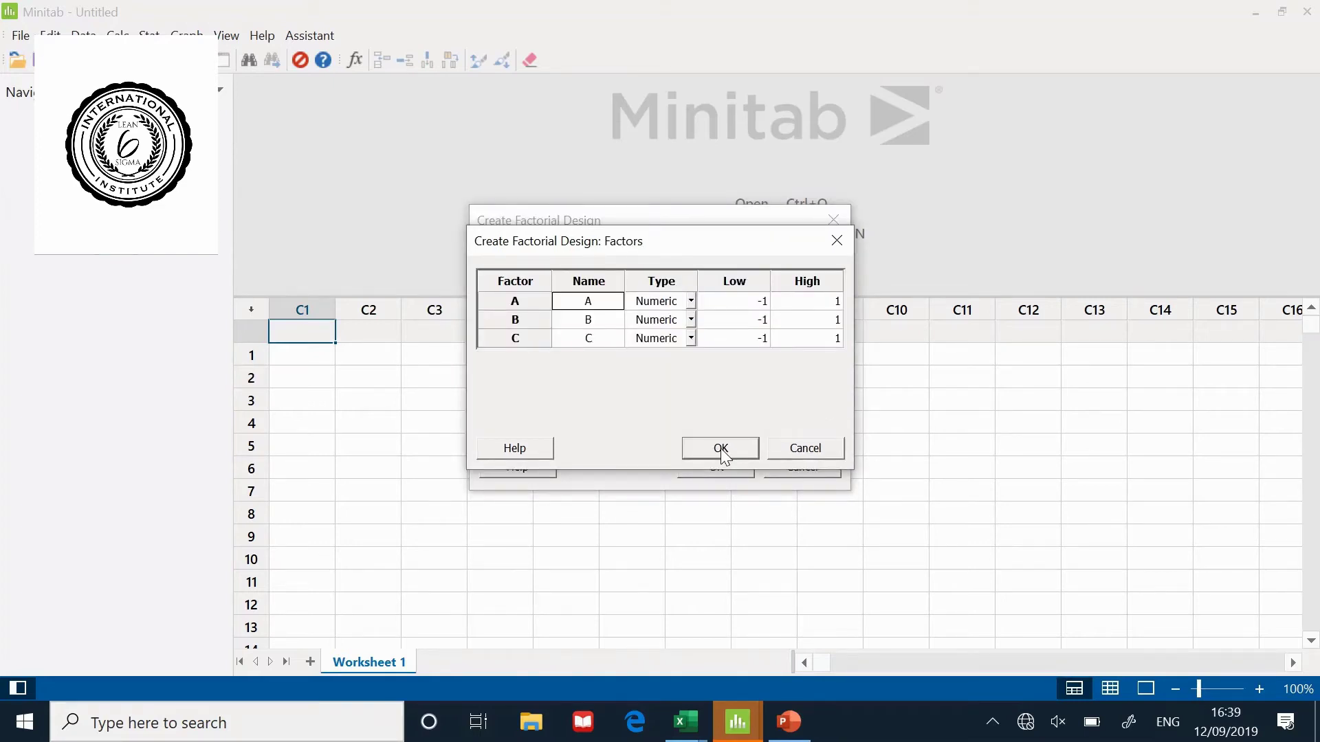
pyautogui.write('TIME')
pyautogui.press('Tab')
pyautogui.press('Tab')
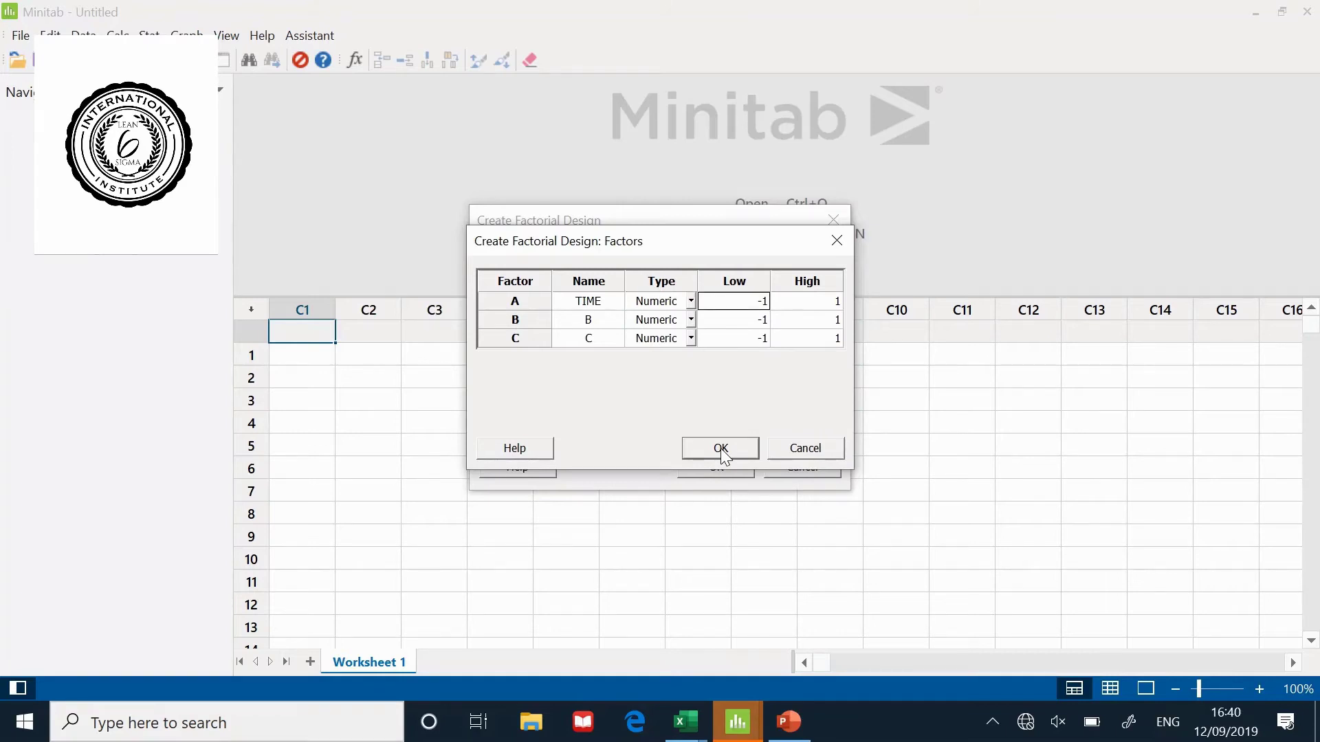
pyautogui.write('5')
pyautogui.press('Tab')
pyautogui.write('10')
pyautogui.click(690, 301)
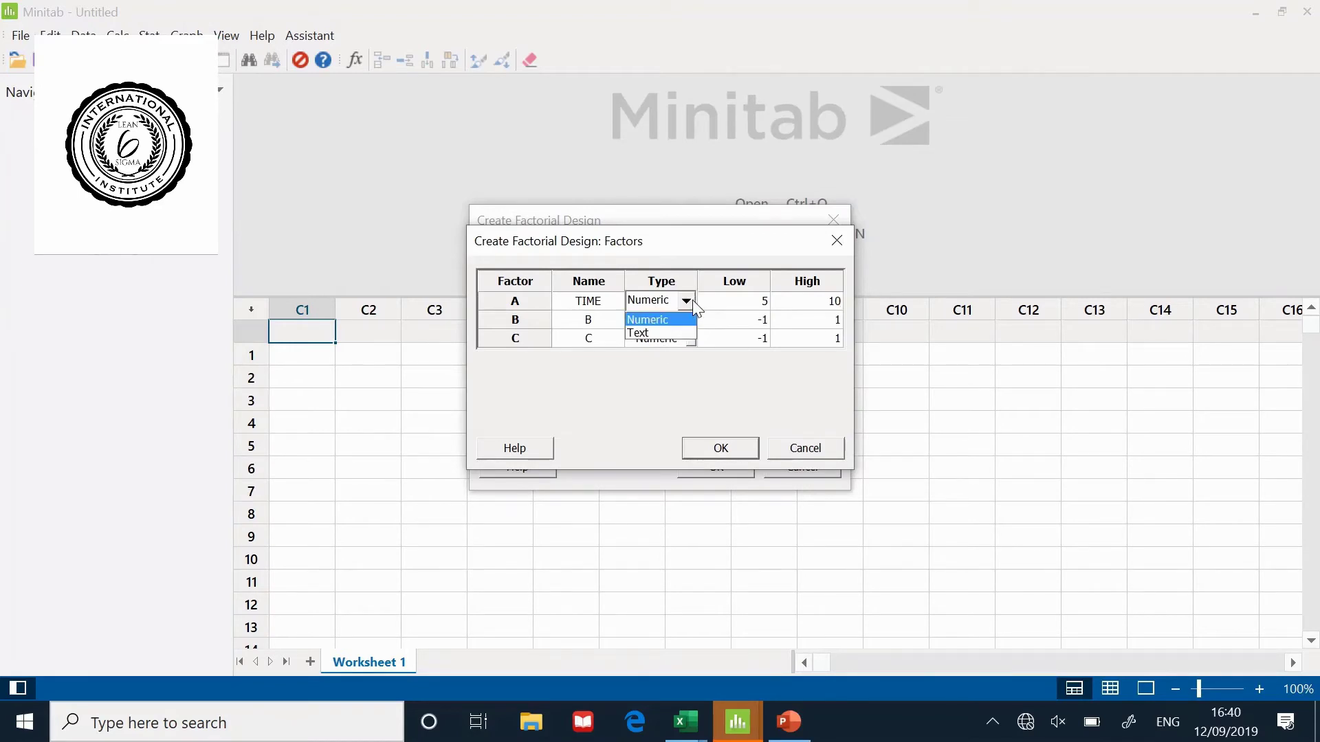
pyautogui.click(690, 301)
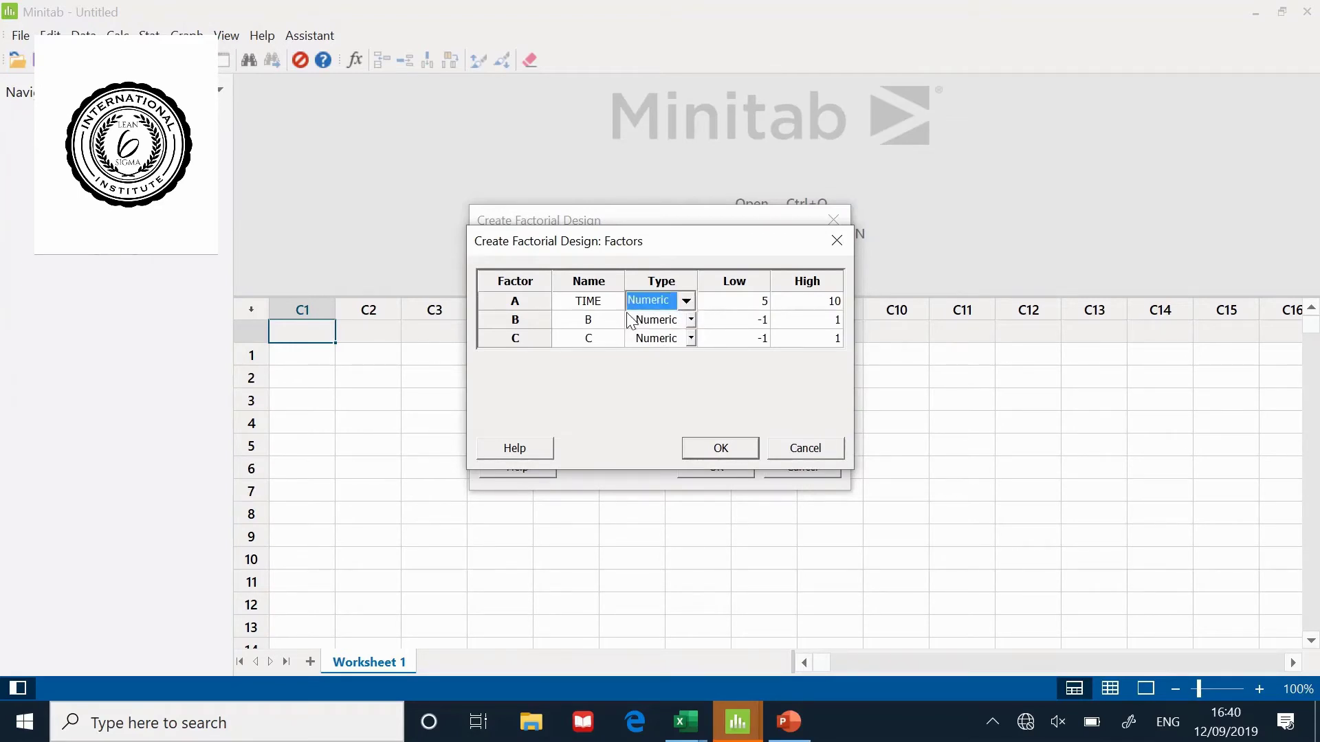
# Step: Name factor B TEMP (70–90) and factor C PRESSURE (100–200)
pyautogui.click(610, 327)
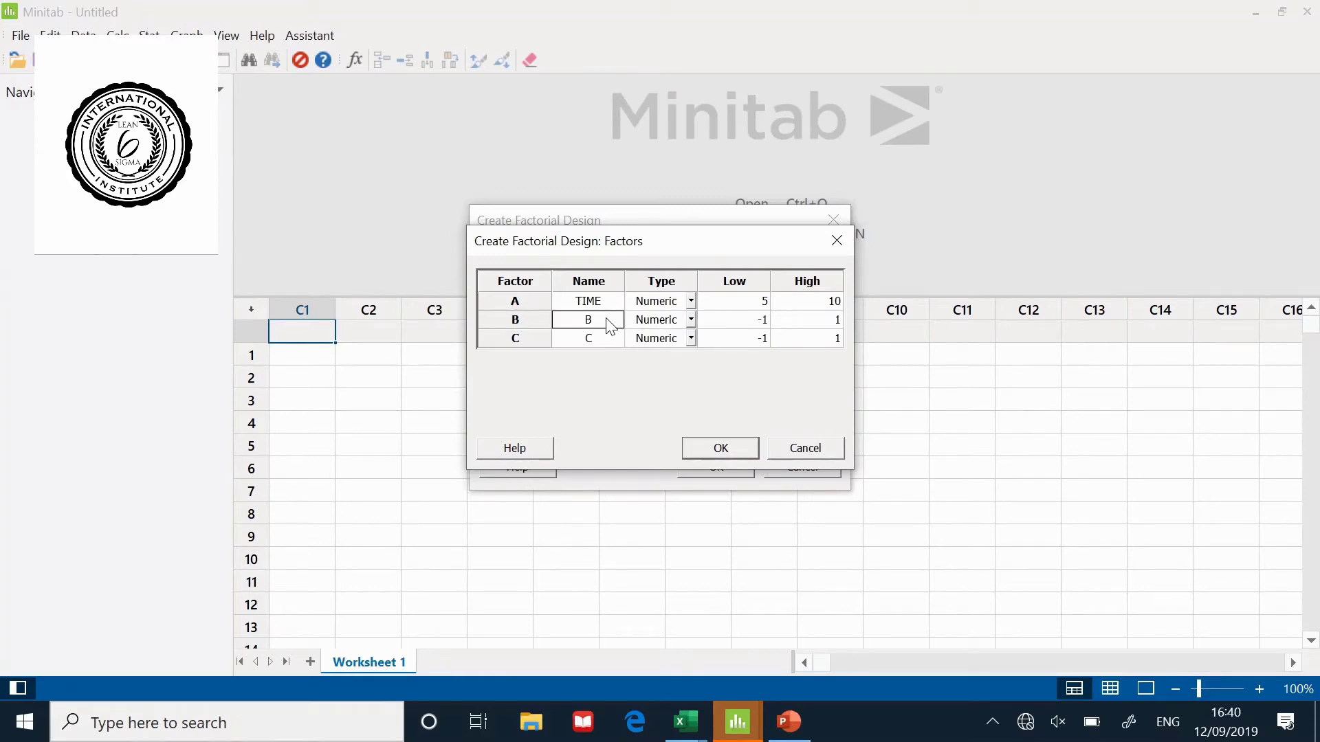
pyautogui.write('TEMP')
pyautogui.press('Tab')
pyautogui.press('Tab')
pyautogui.write('70')
pyautogui.press('Tab')
pyautogui.write('90')
pyautogui.press('Tab')
pyautogui.write('PRESSURE')
pyautogui.press('Tab')
pyautogui.press('Tab')
pyautogui.write('100')
pyautogui.press('Tab')
pyautogui.write('200')
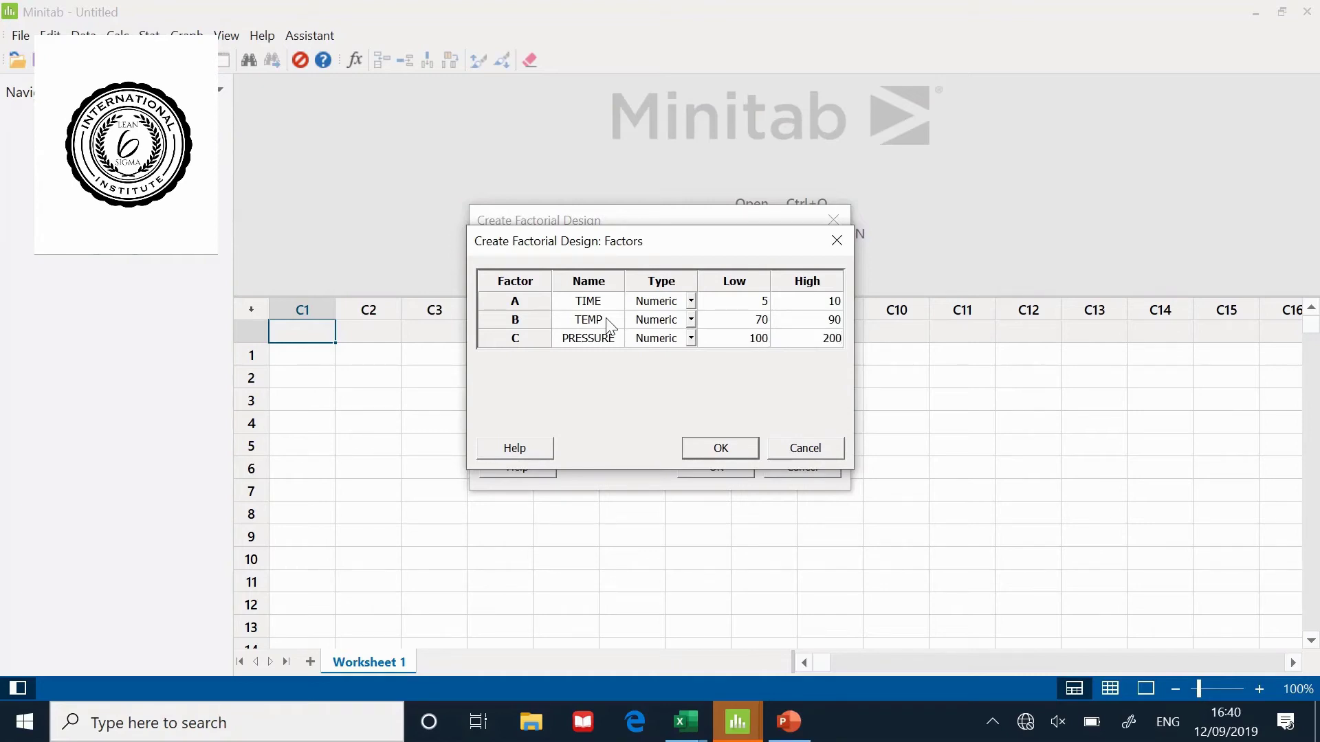
# Step: Accept the factor table and uncheck Randomize runs in the design options
pyautogui.click(703, 448)
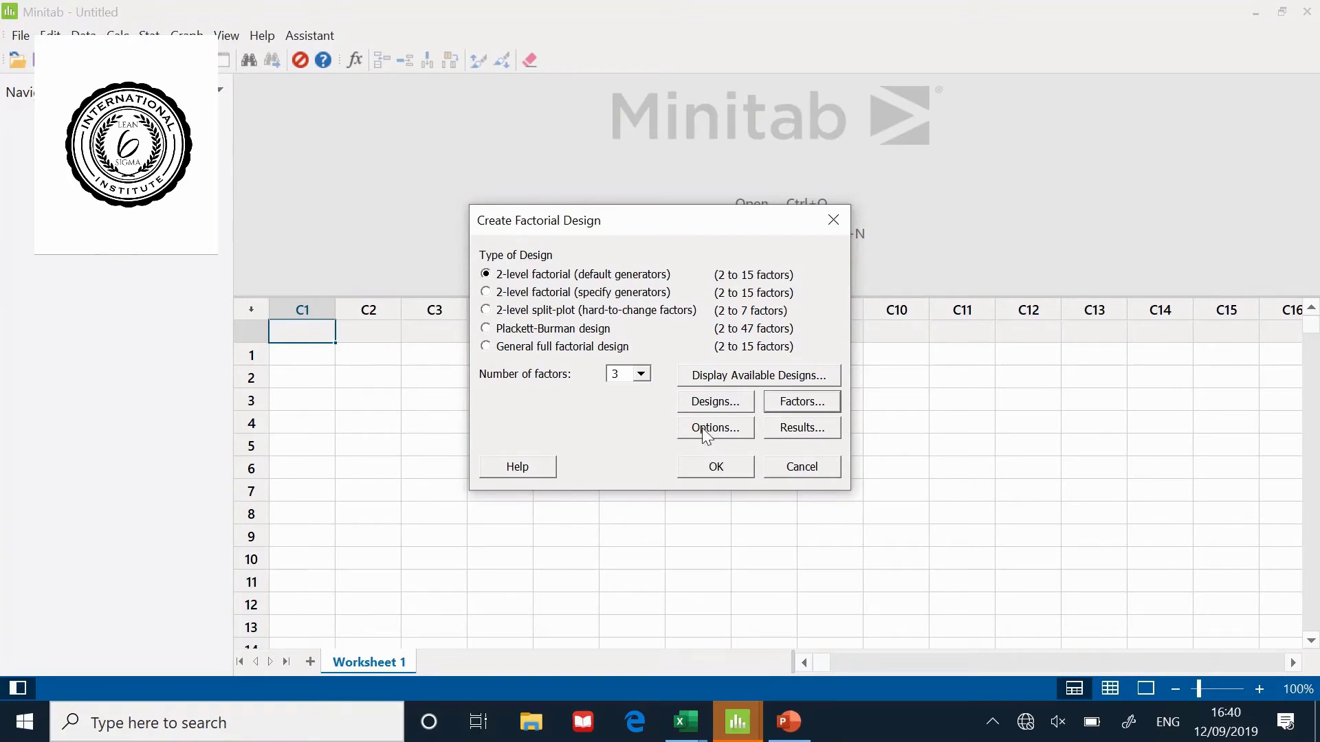
pyautogui.click(707, 436)
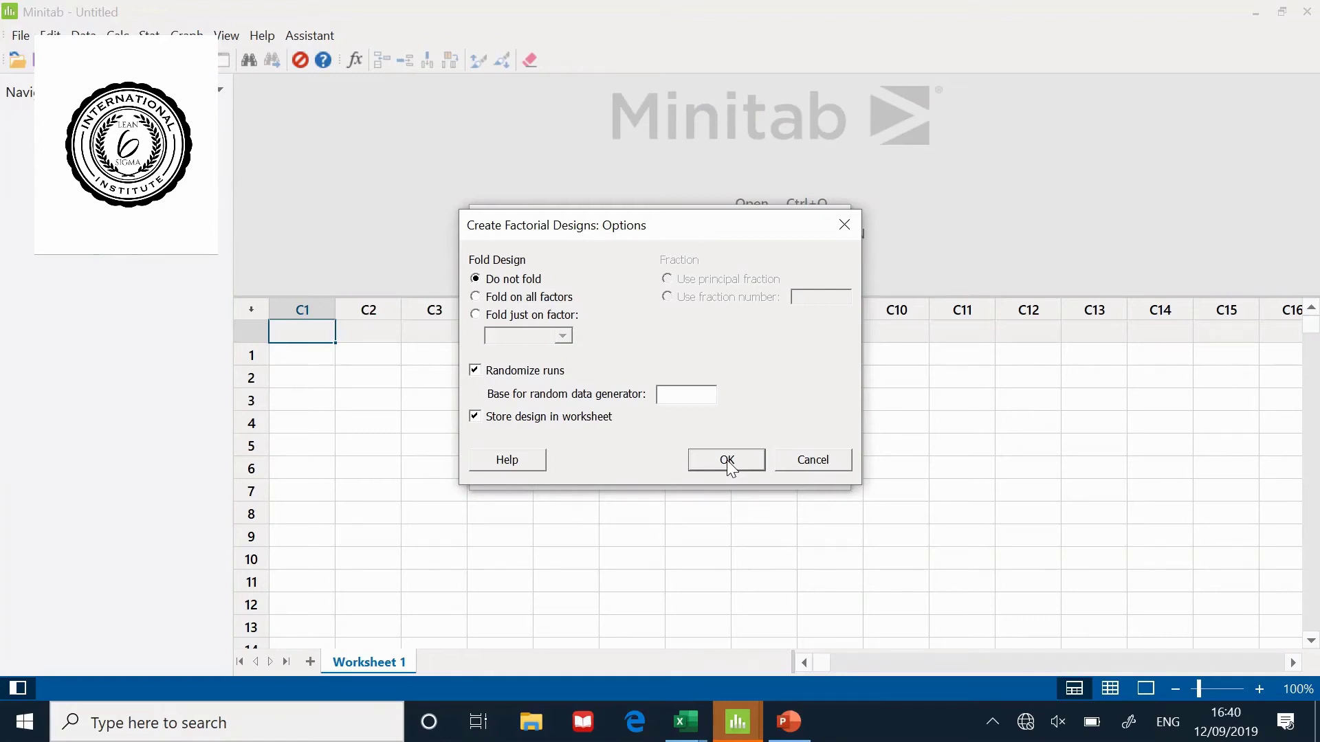
pyautogui.click(475, 371)
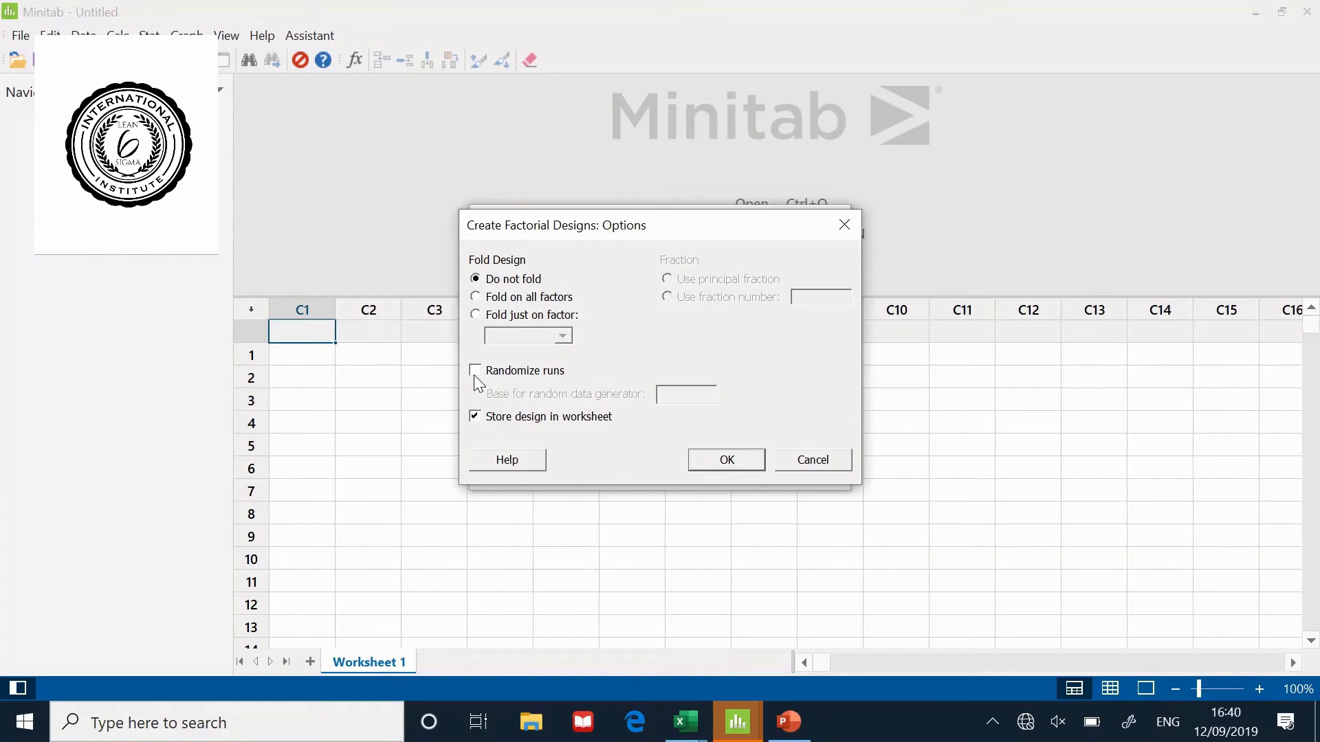
pyautogui.click(710, 470)
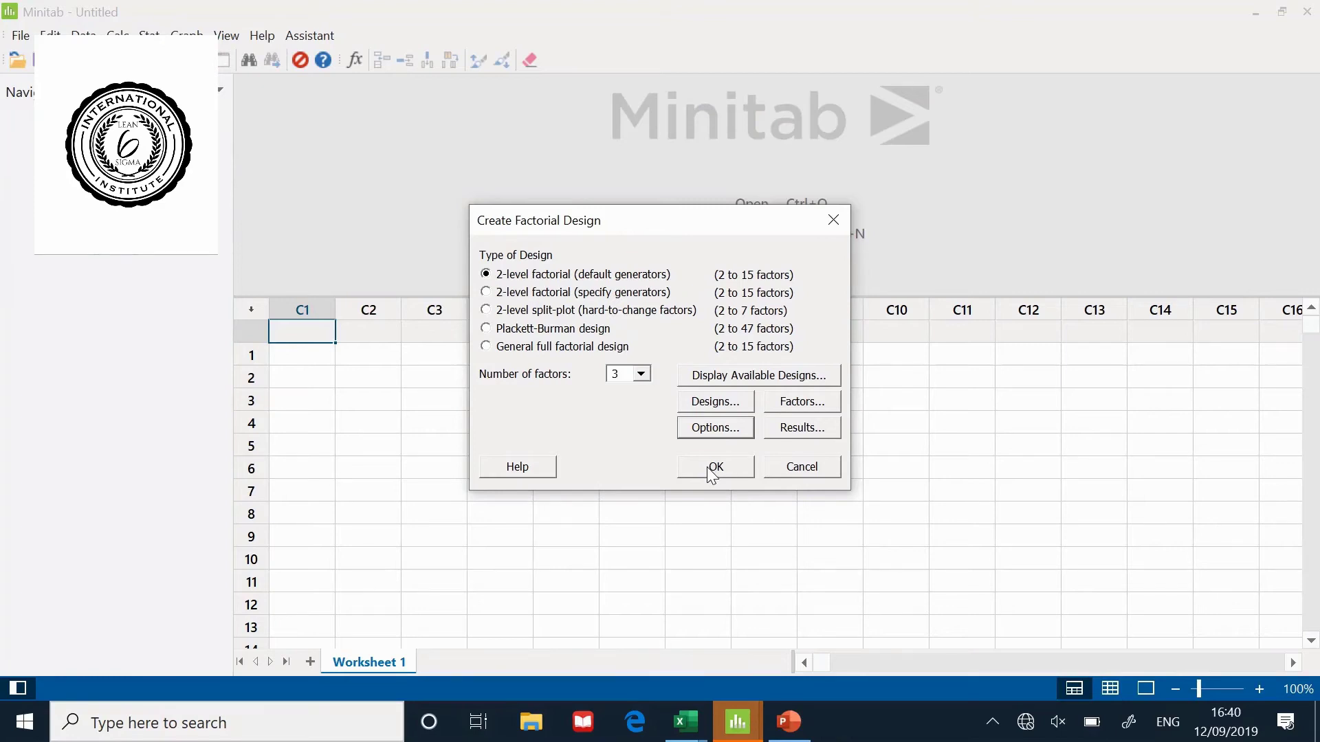
pyautogui.click(711, 473)
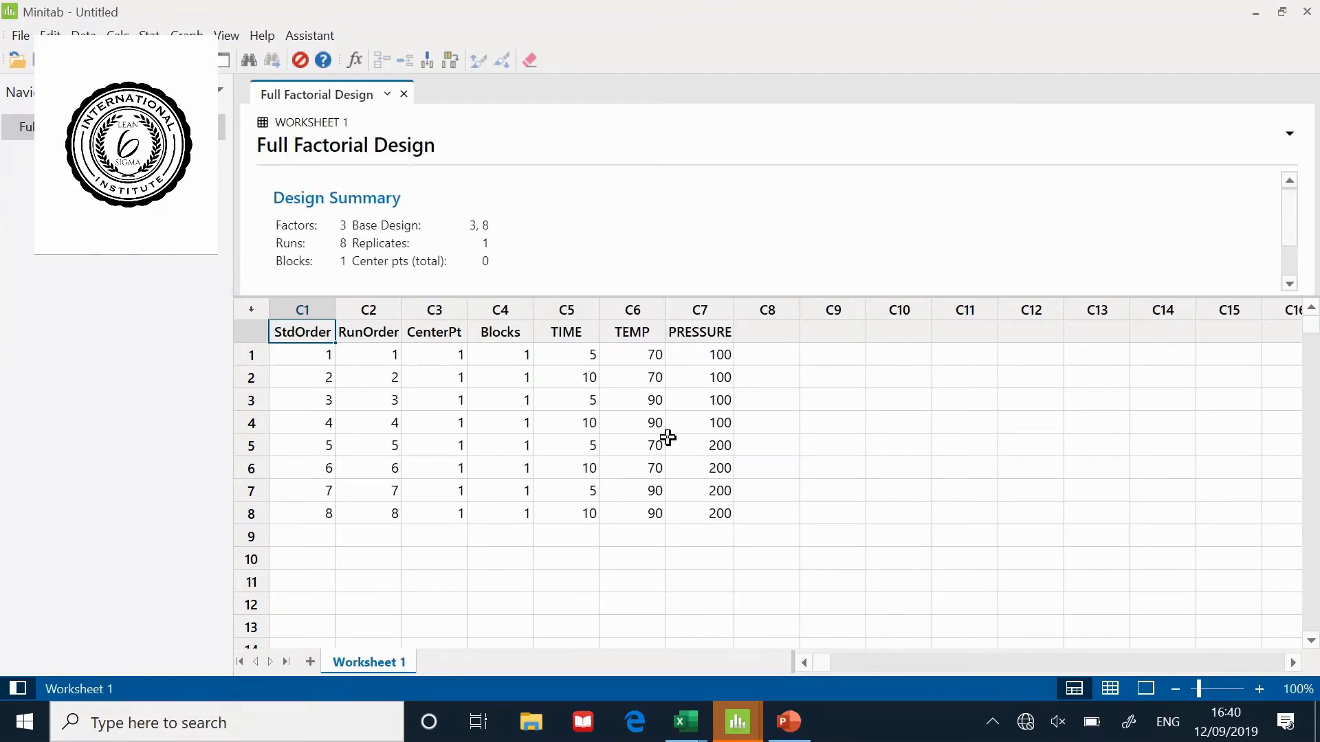
pyautogui.moveTo(570, 357); pyautogui.dragTo(687, 509)
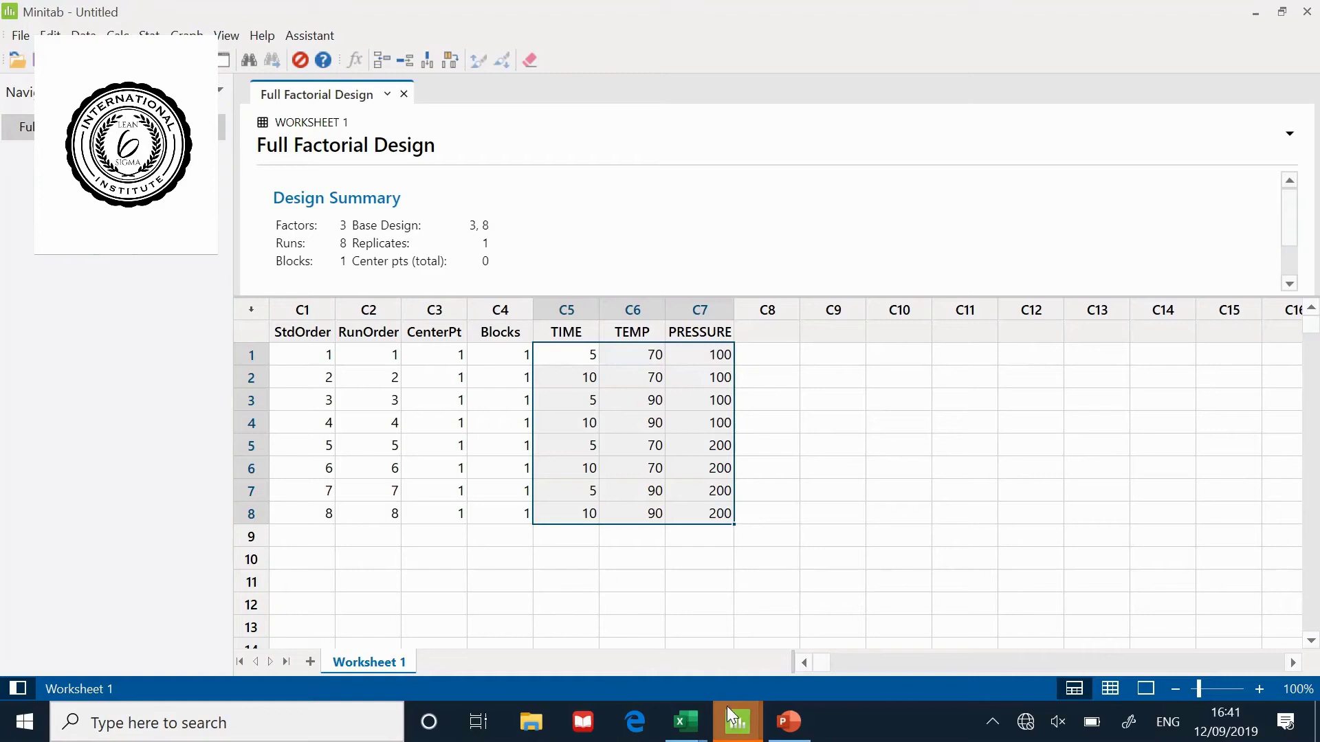
pyautogui.moveTo(726, 727)
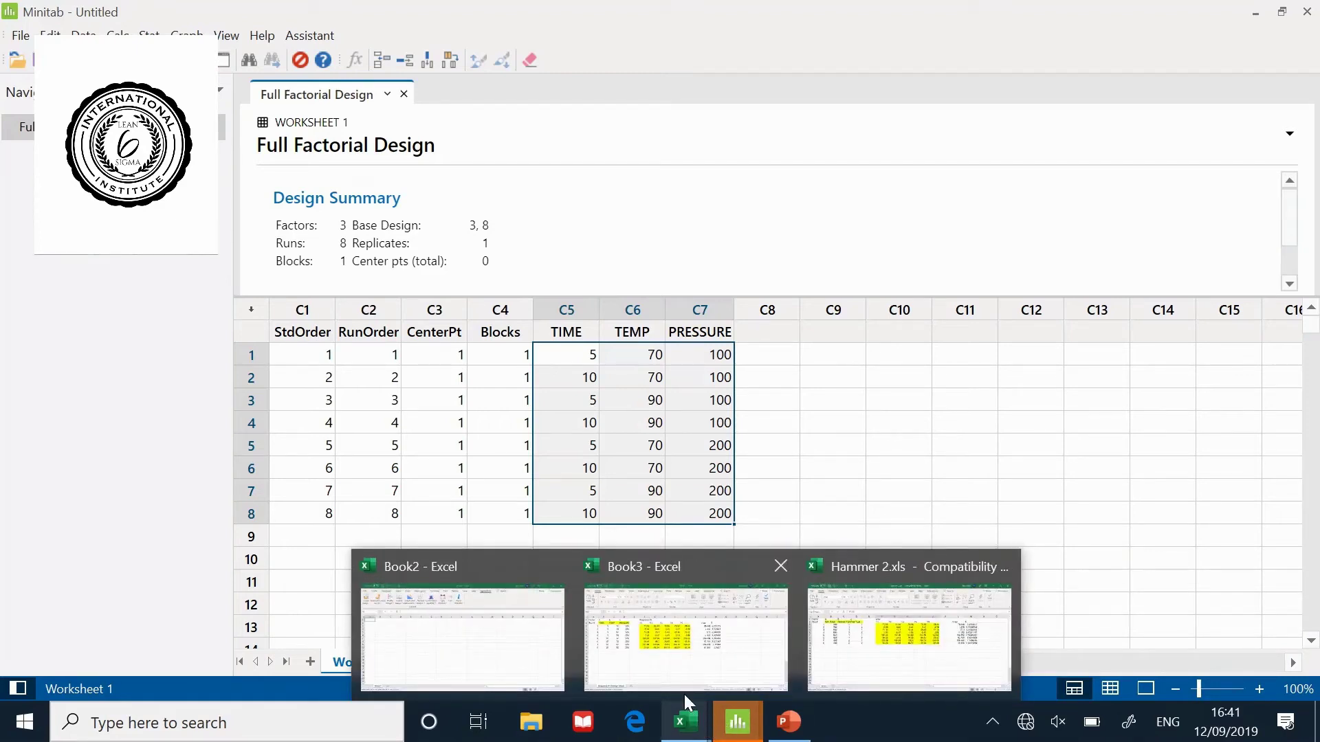
# Step: Copy Book3's Y1–Y5 values (F3:J10) and paste them into Minitab column C9
pyautogui.click(685, 670)
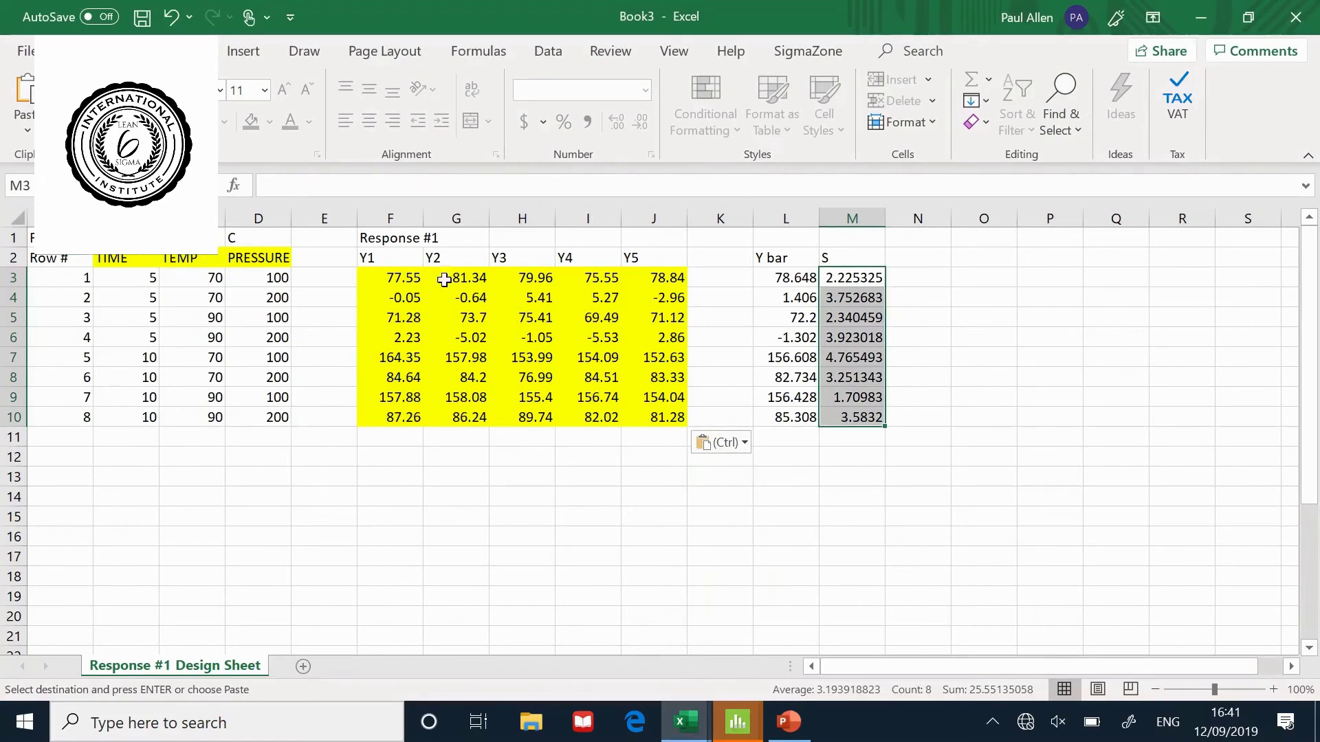
pyautogui.click(402, 275)
pyautogui.moveTo(402, 275); pyautogui.dragTo(634, 414)
pyautogui.hotkey('ctrl', 'c')
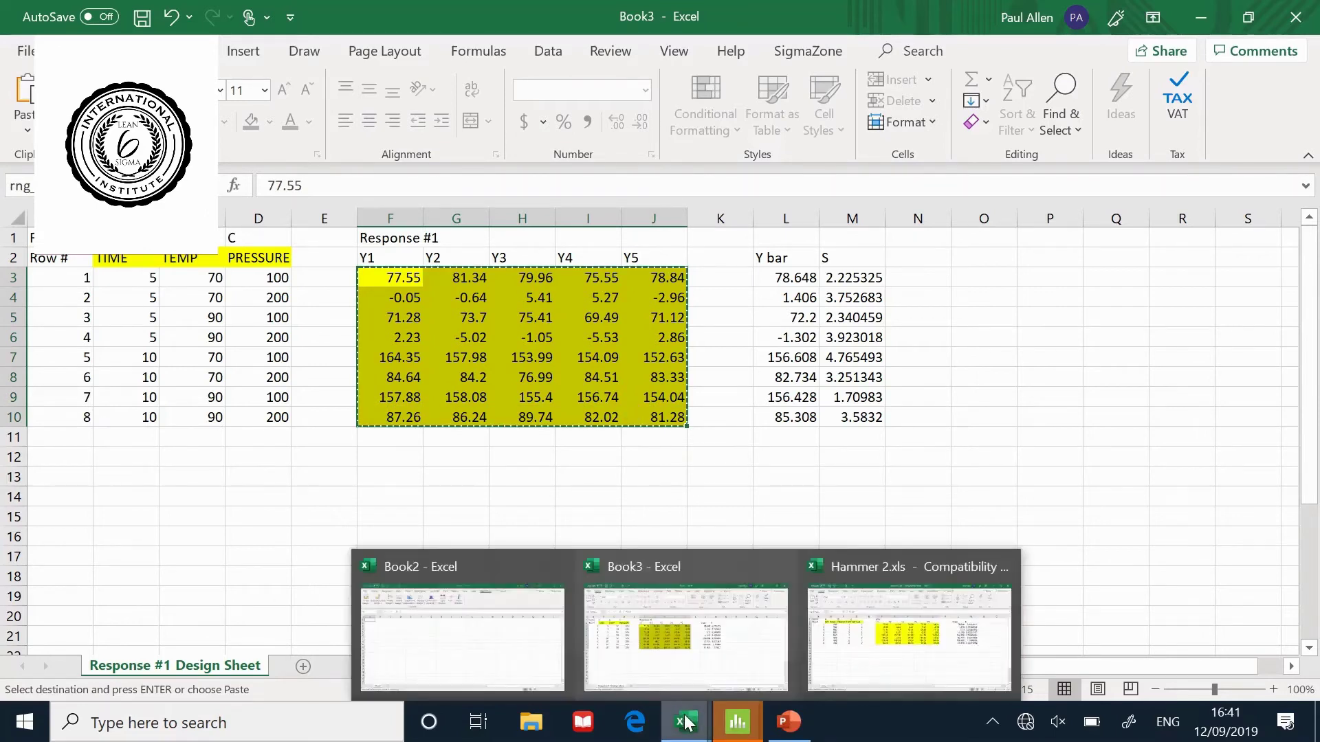
pyautogui.moveTo(738, 730)
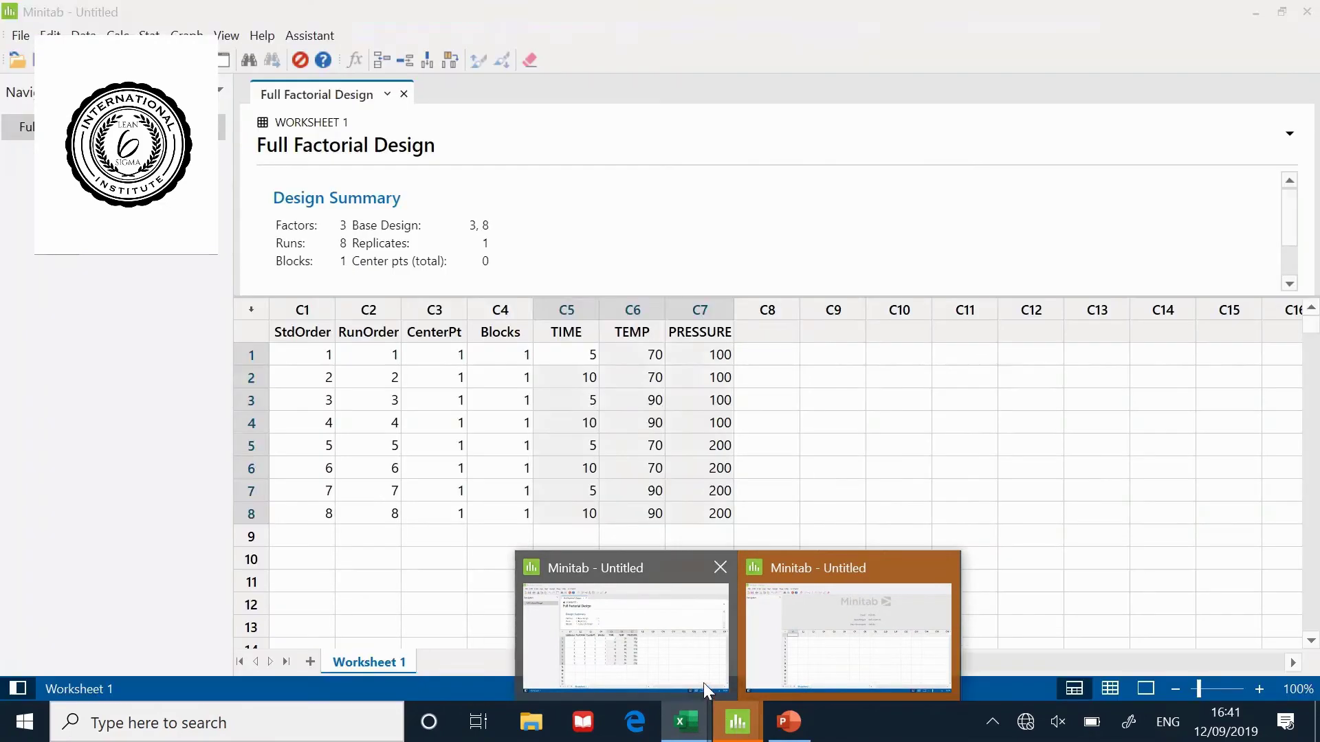
pyautogui.click(708, 688)
pyautogui.hotkey('ctrl', 'v')
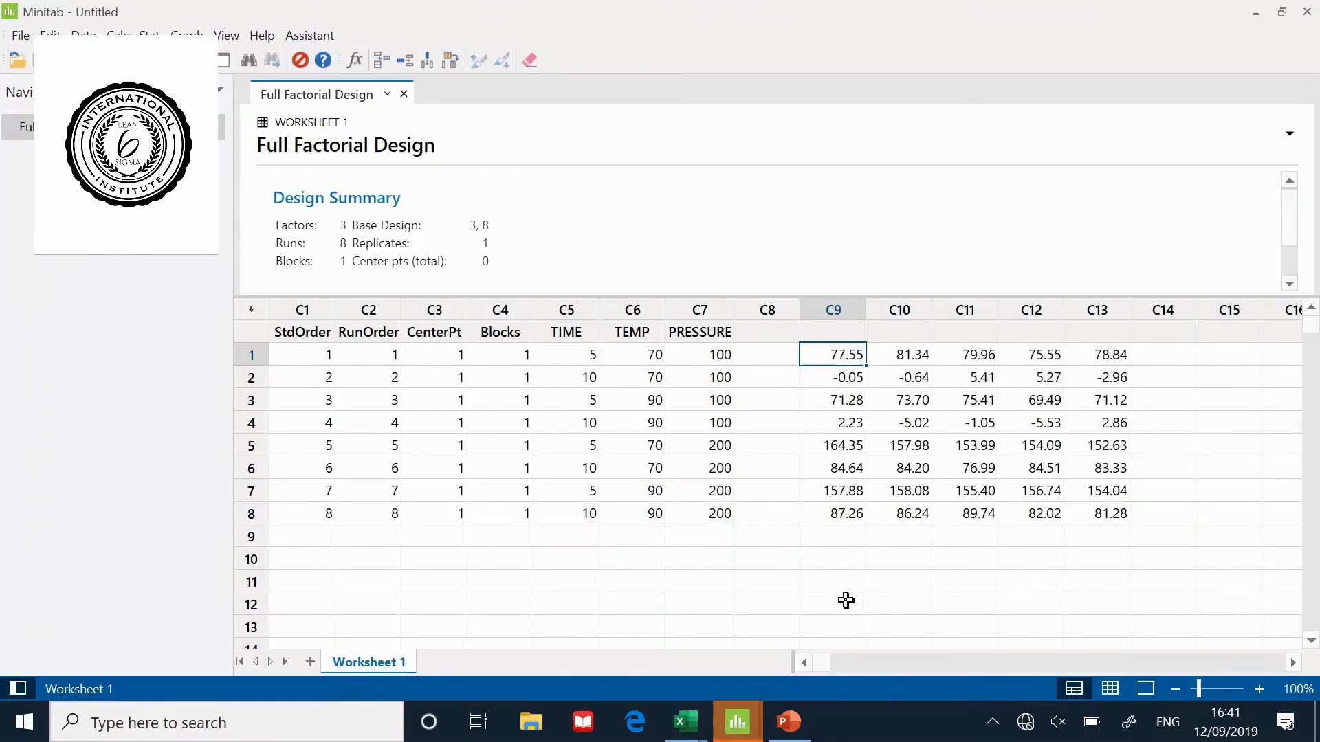
# Step: Name columns C9–C13 Y1, Y2, Y3, Y4 and Y5
pyautogui.click(839, 334)
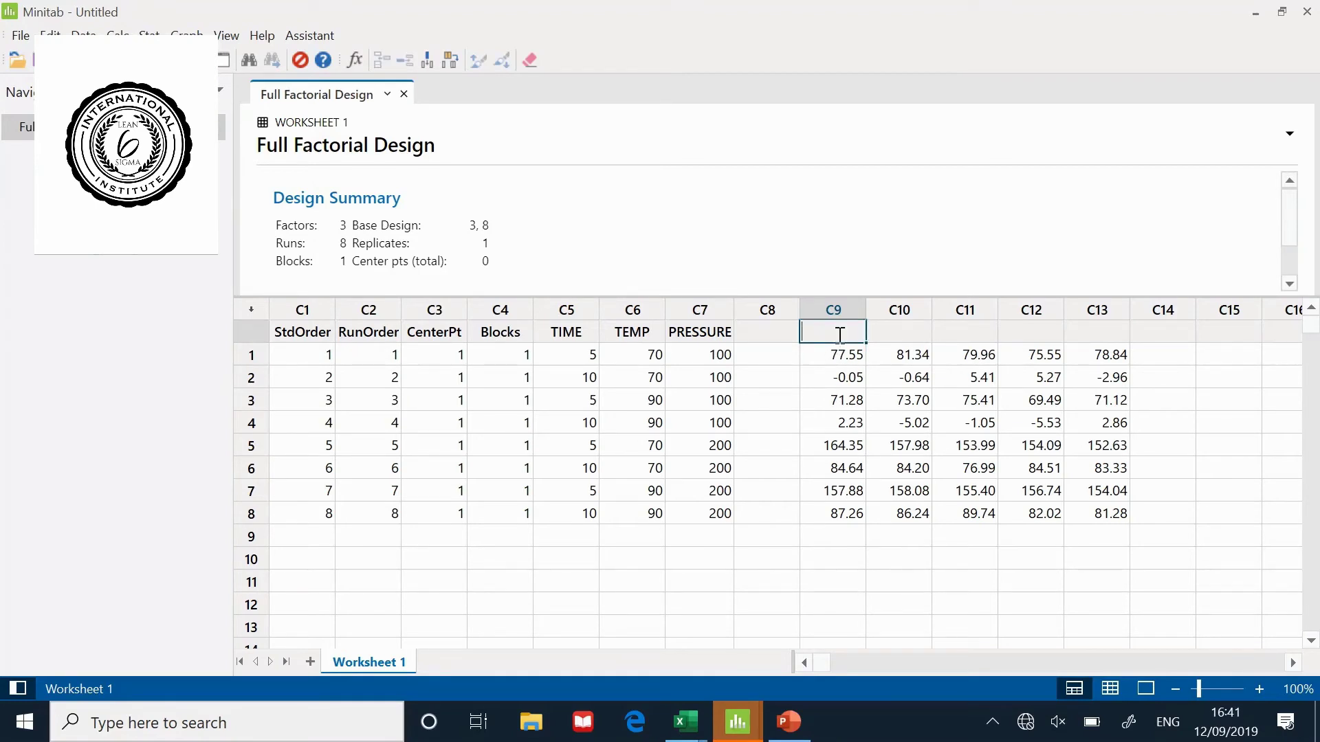
pyautogui.write('Y1')
pyautogui.press('Tab')
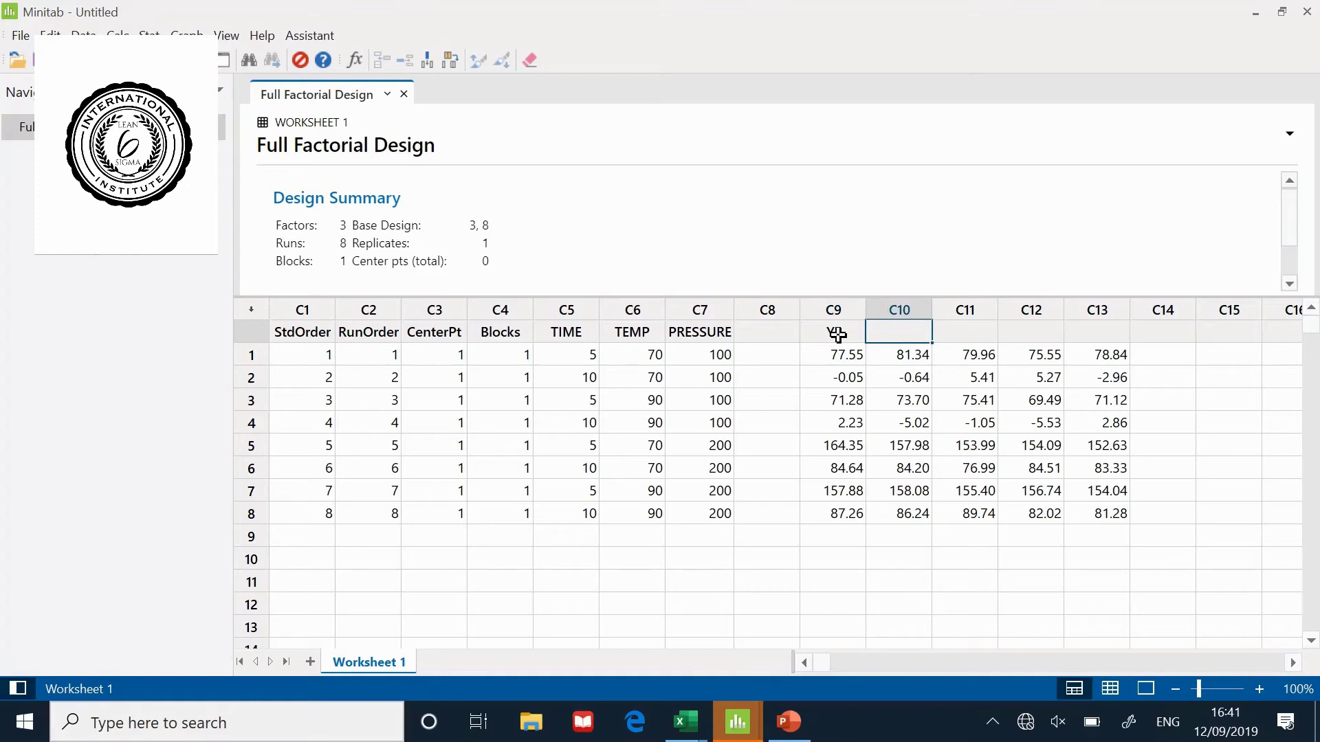
pyautogui.write('Y2')
pyautogui.press('Tab')
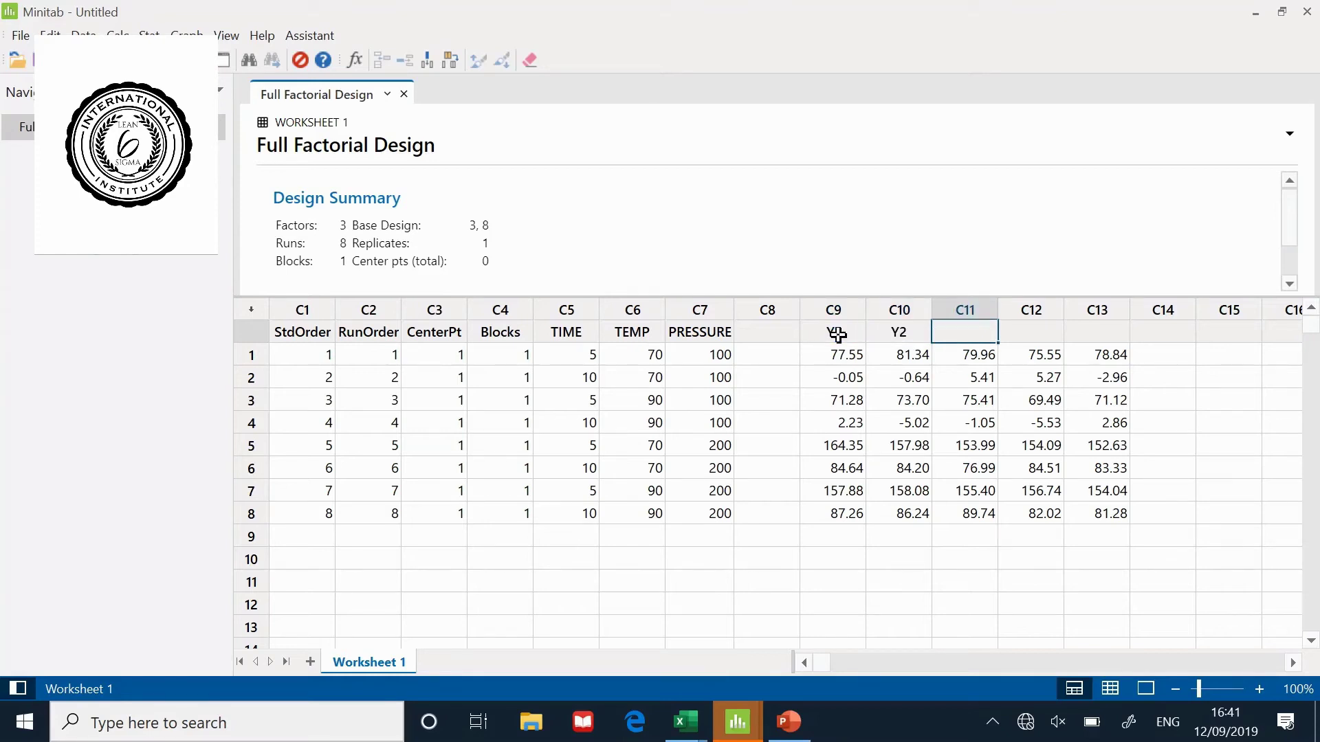
pyautogui.write('Y3')
pyautogui.press('Tab')
pyautogui.write('Y4')
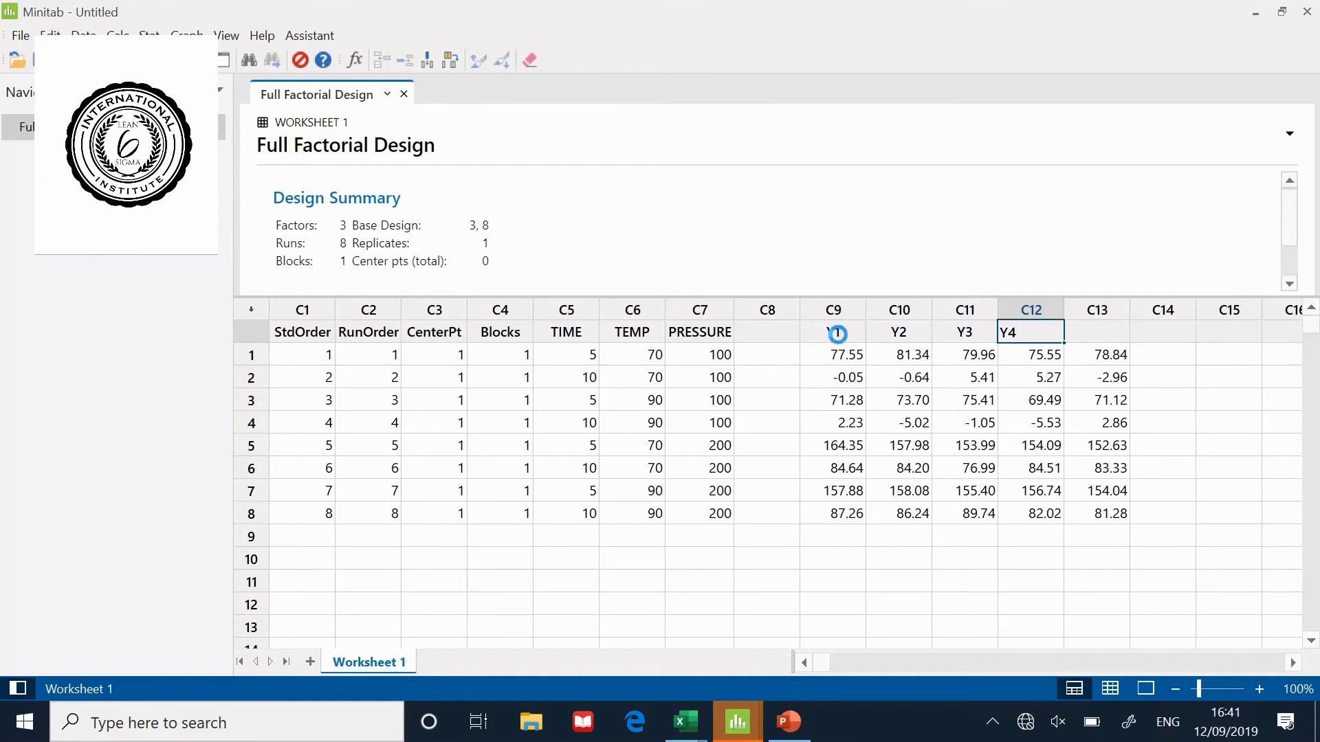
pyautogui.press('Tab')
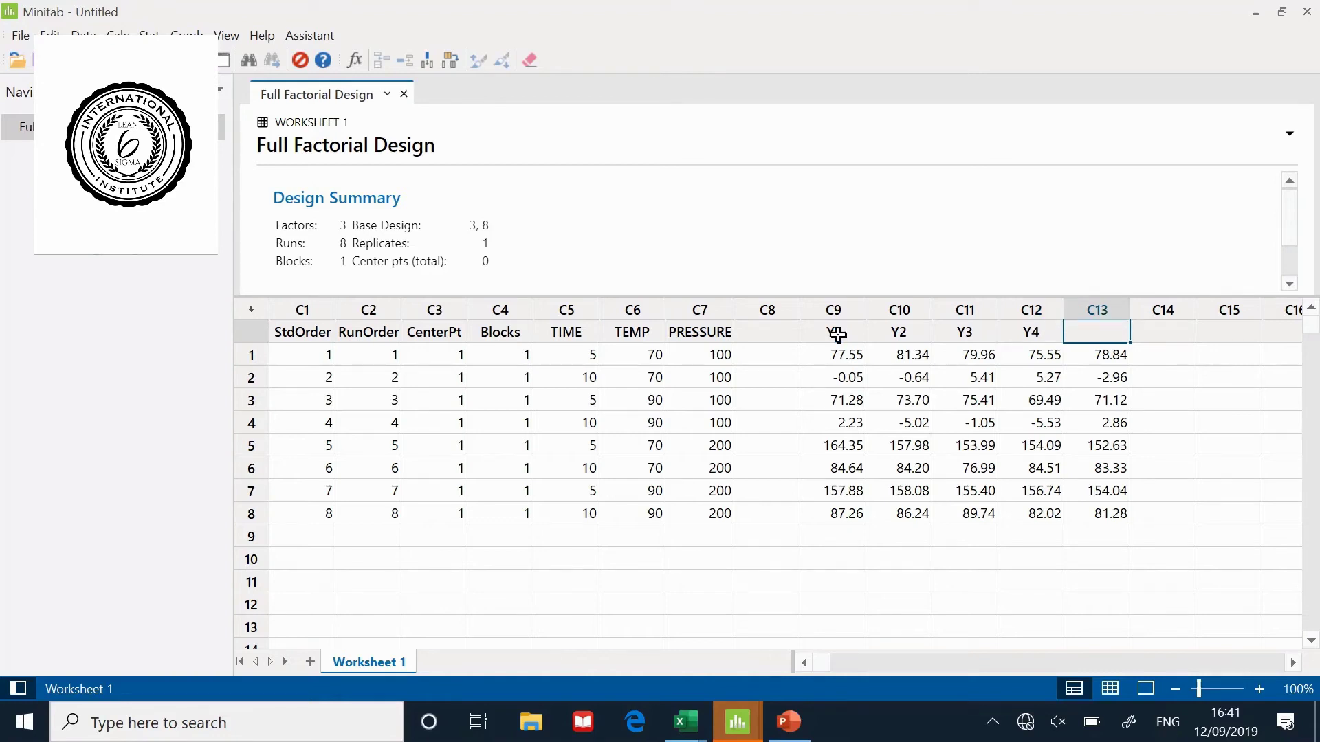
pyautogui.write('Y5')
pyautogui.press('Tab')
pyautogui.press('Tab')
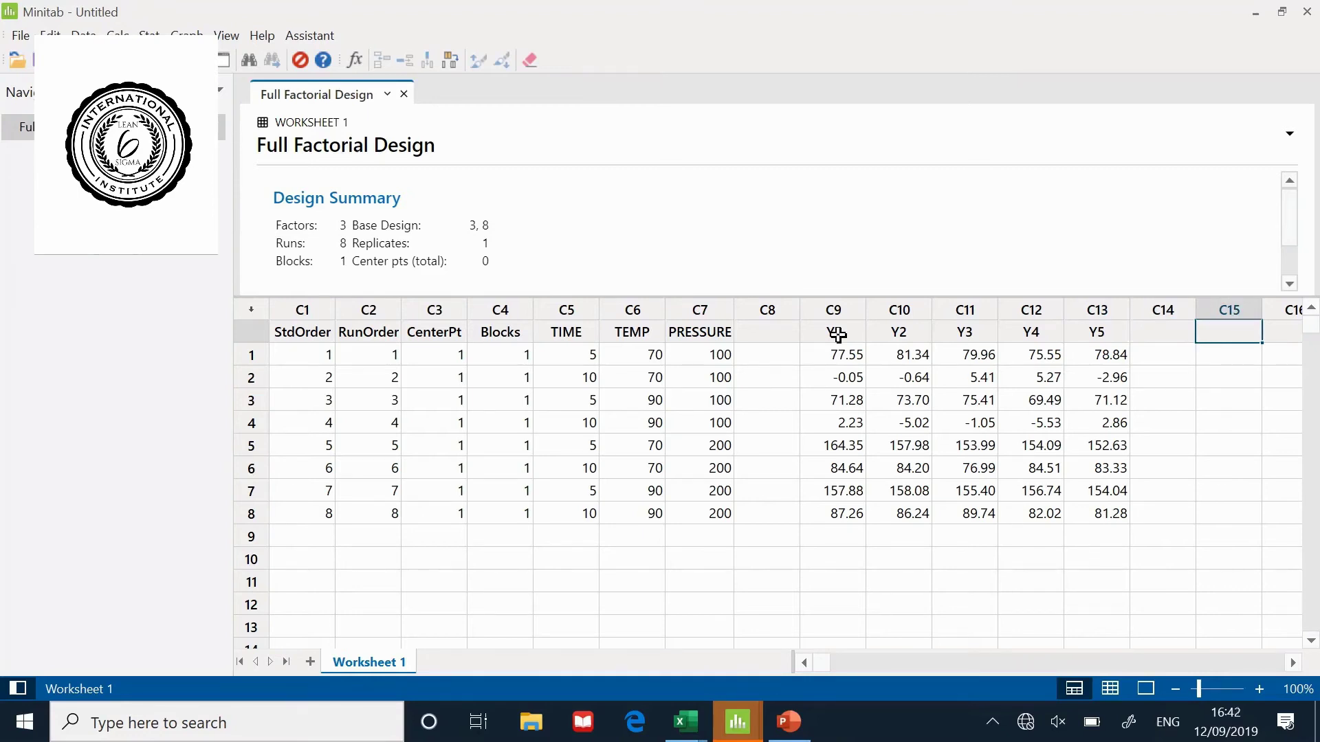
# Step: Name column C15 MEAN and column C16 SD
pyautogui.write('MEAN')
pyautogui.press('Tab')
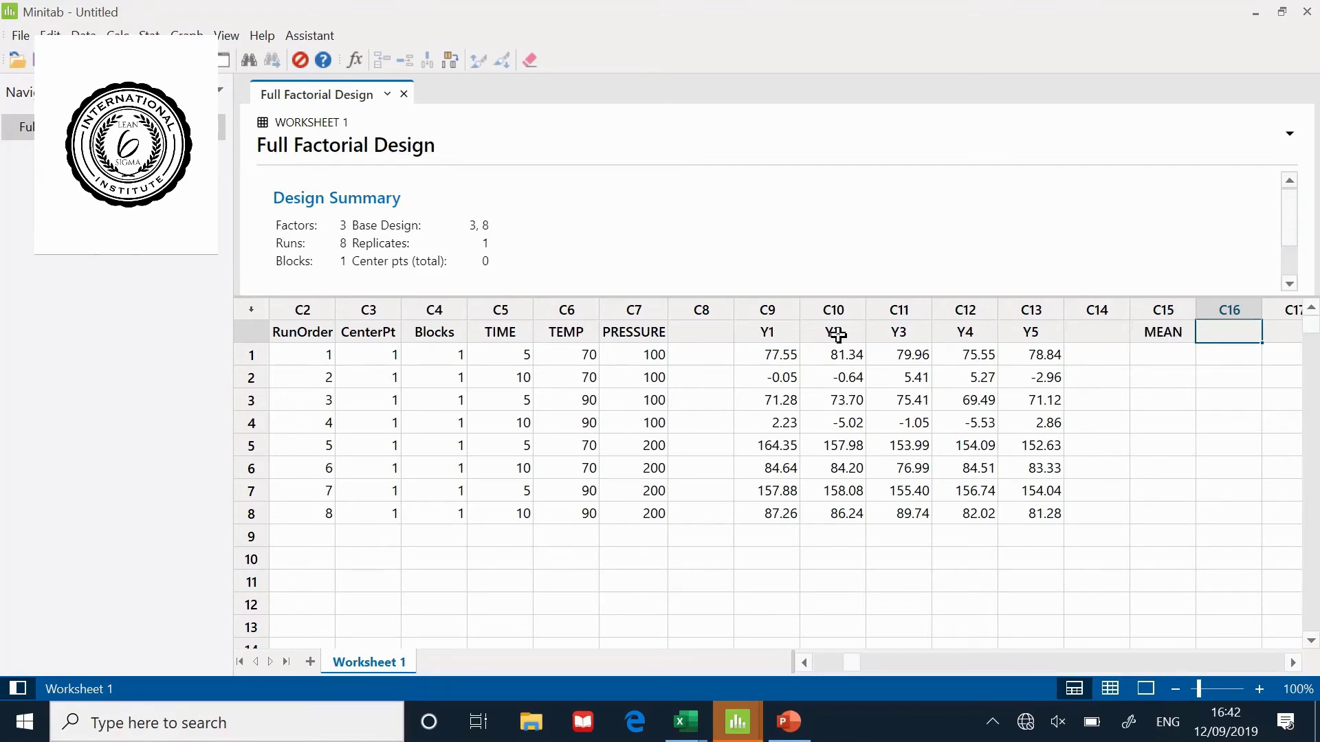
pyautogui.write('SD')
pyautogui.press('Return')
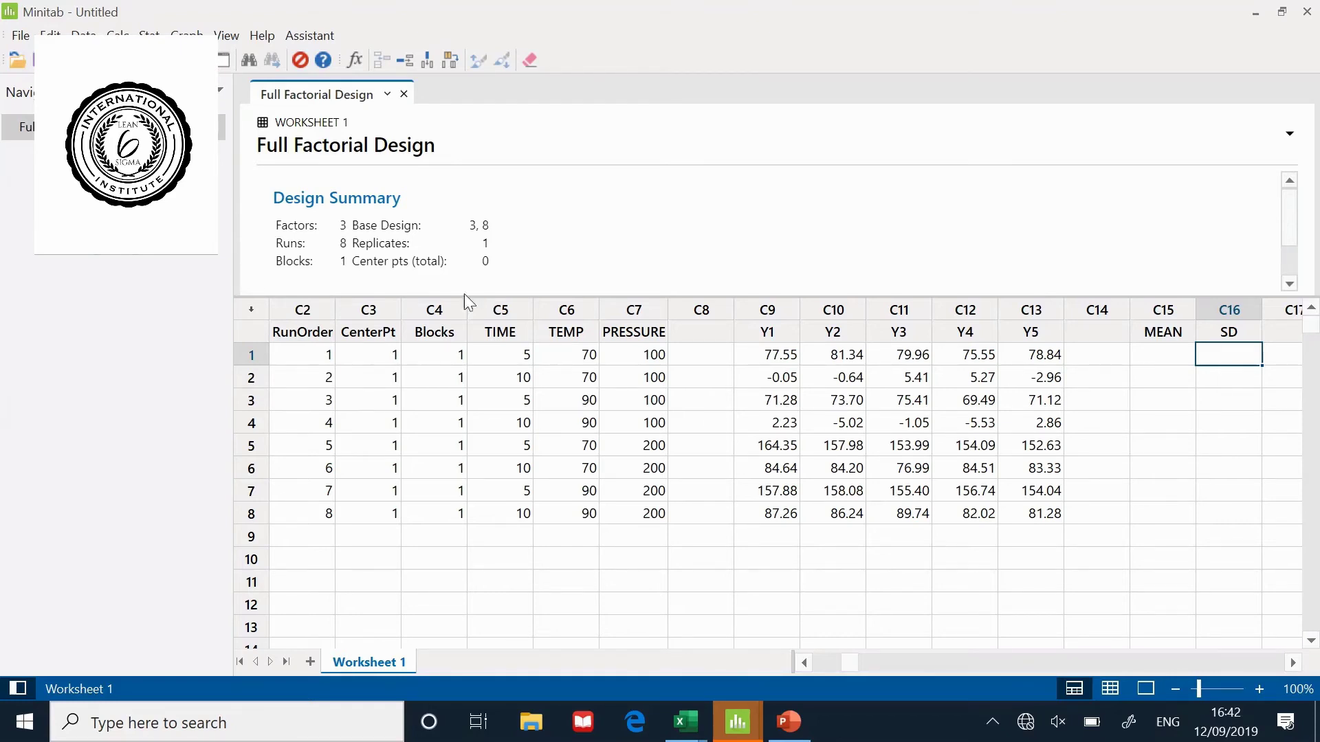
# Step: Open Calc > Row Statistics and choose Mean as the statistic
pyautogui.click(149, 35)
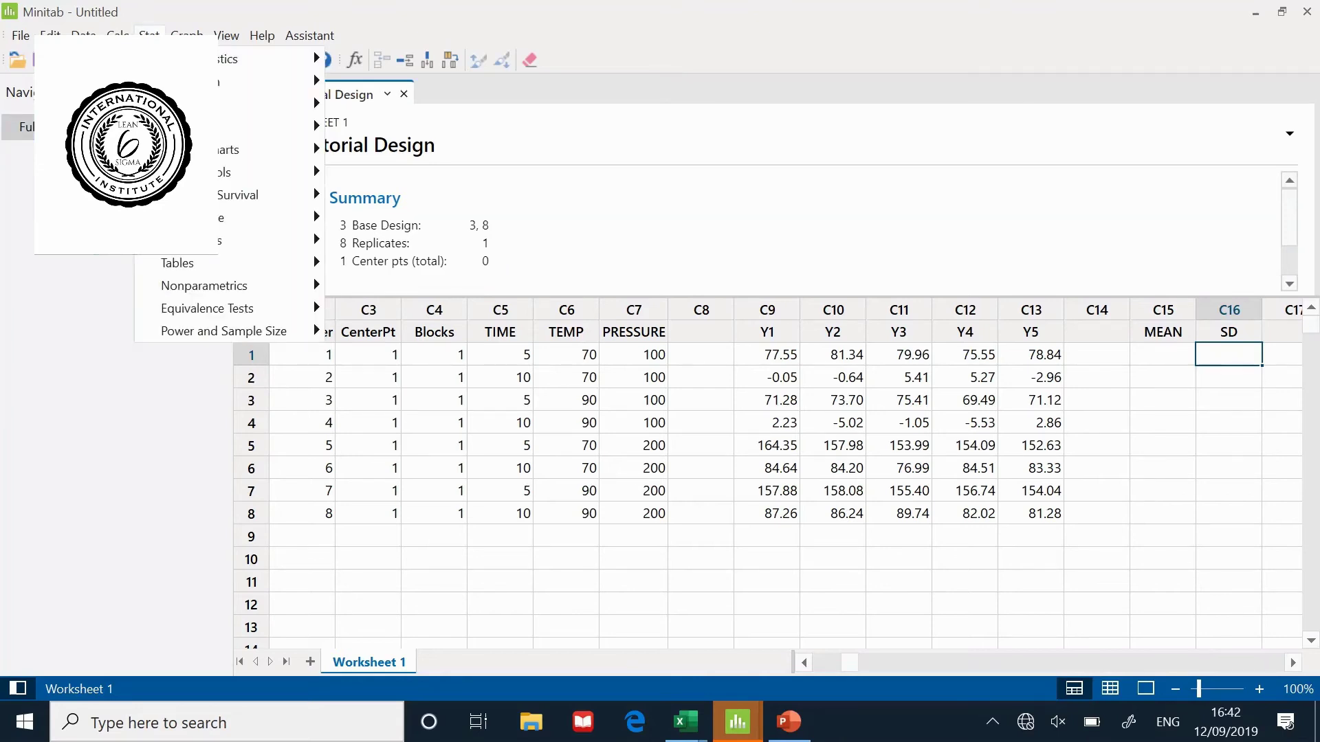
pyautogui.moveTo(118, 35)
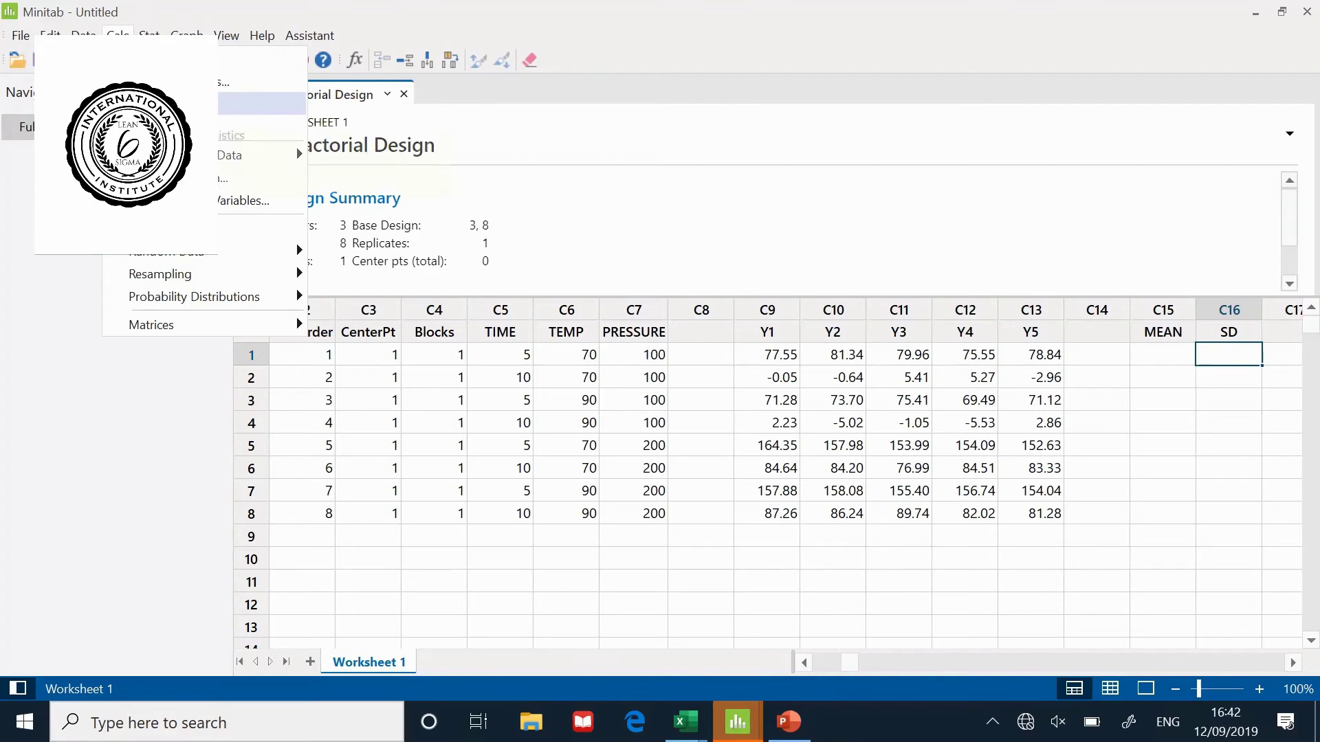
pyautogui.click(261, 103)
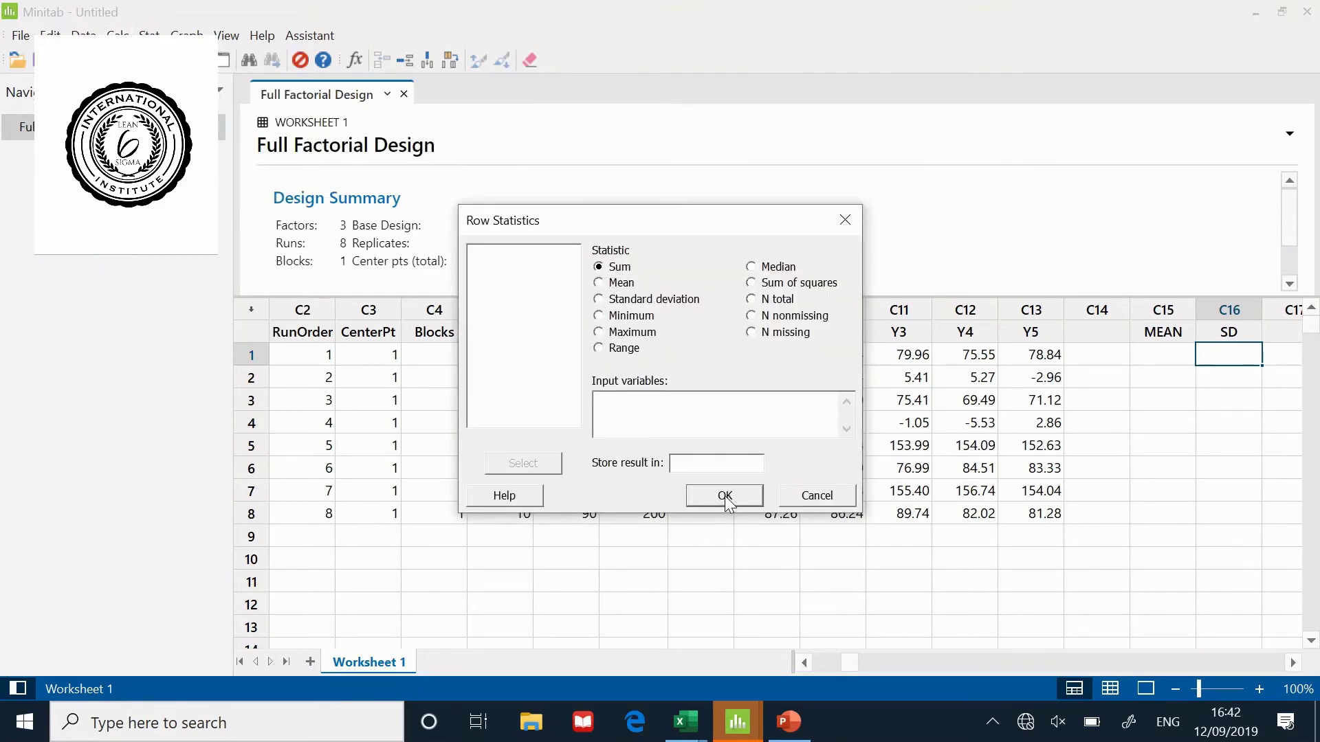
pyautogui.click(599, 285)
# Step: Use Y1–Y5 as inputs and store the row means in MEAN
pyautogui.click(628, 406)
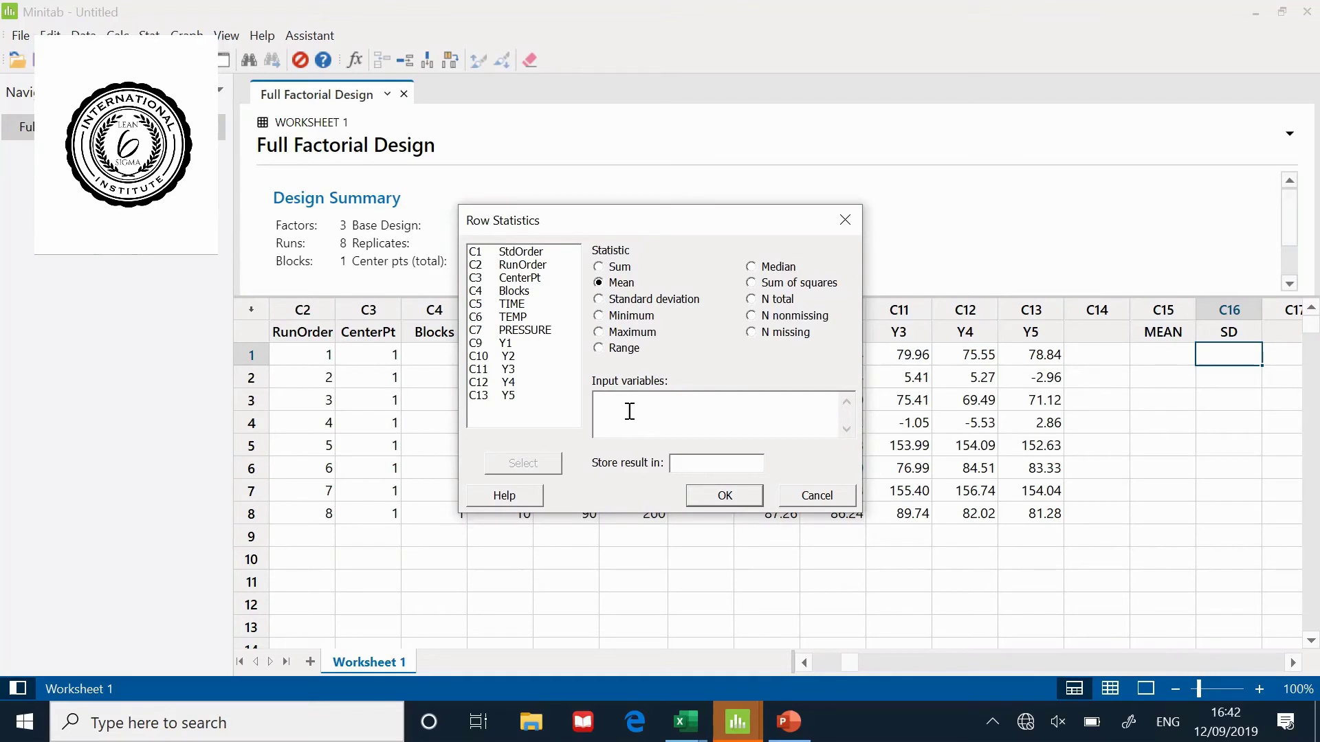
pyautogui.doubleClick(501, 345)
pyautogui.doubleClick(496, 357)
pyautogui.doubleClick(497, 369)
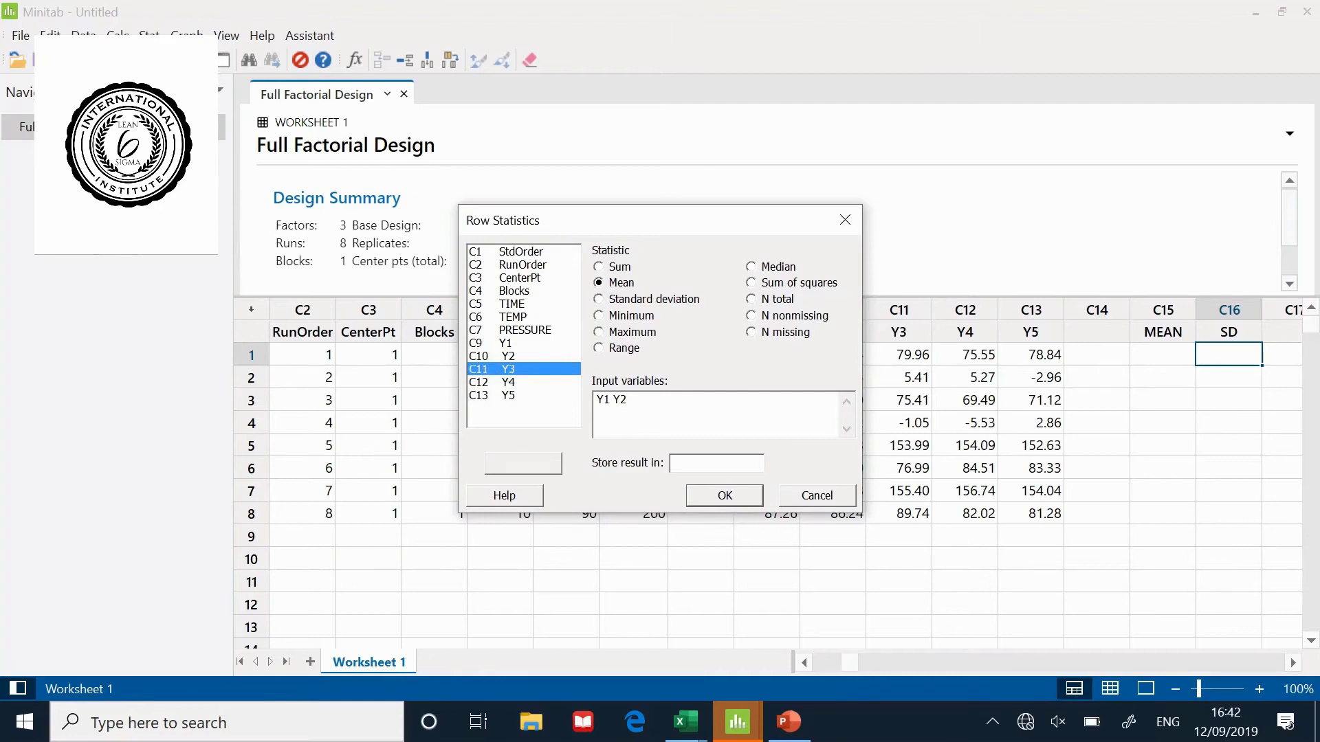
pyautogui.doubleClick(501, 383)
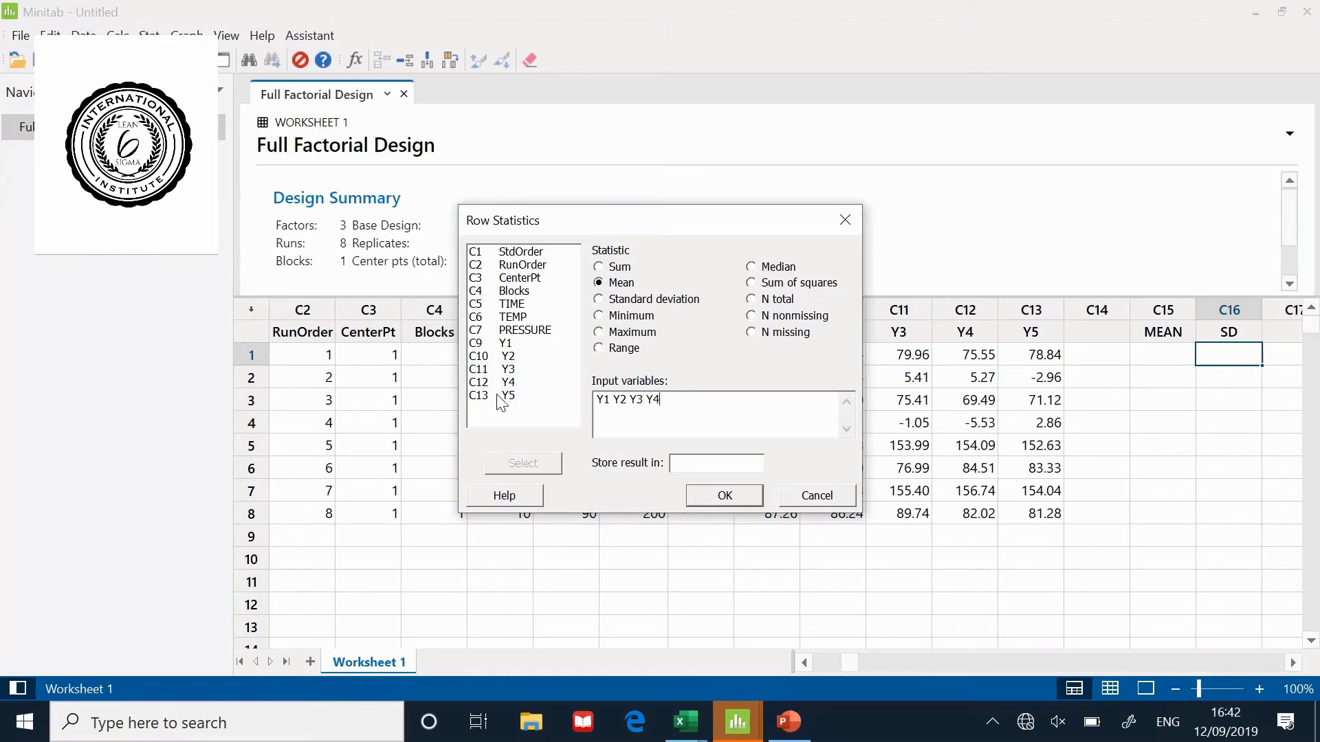
pyautogui.doubleClick(501, 397)
pyautogui.click(679, 463)
pyautogui.doubleClick(510, 410)
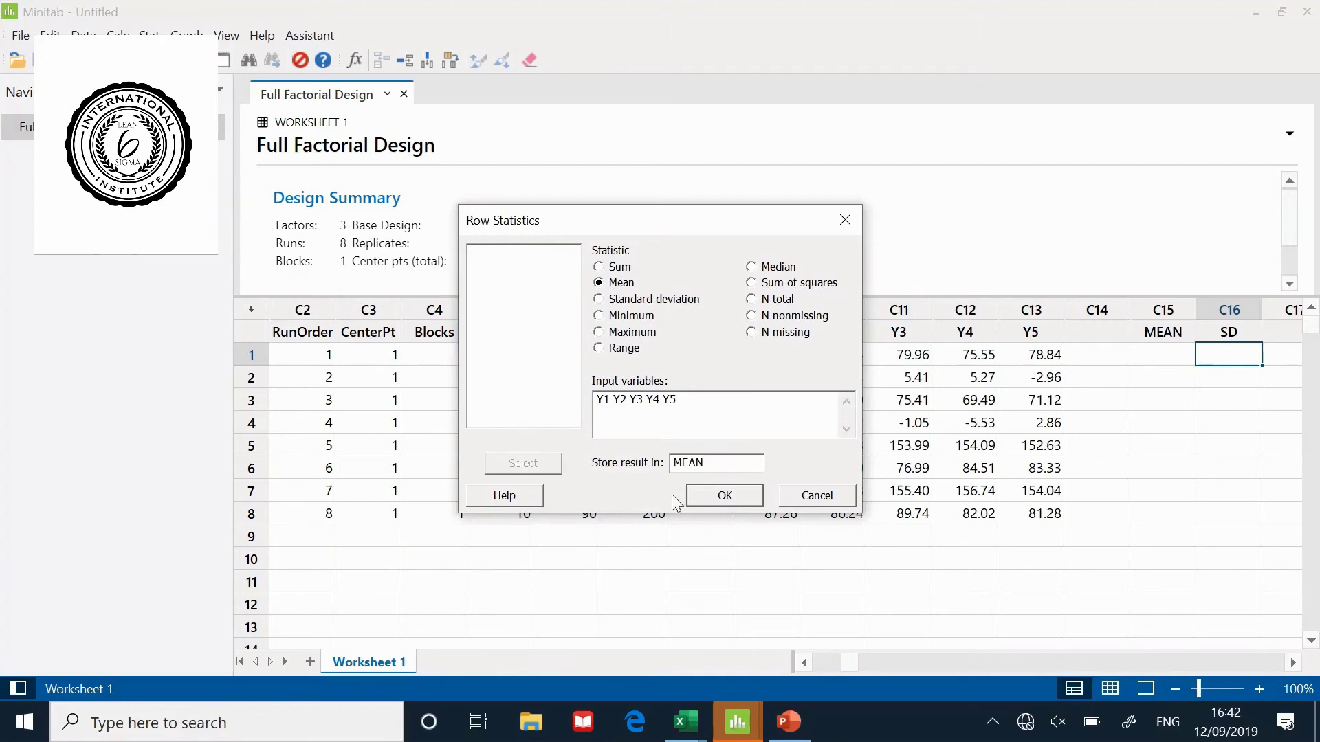
pyautogui.click(706, 496)
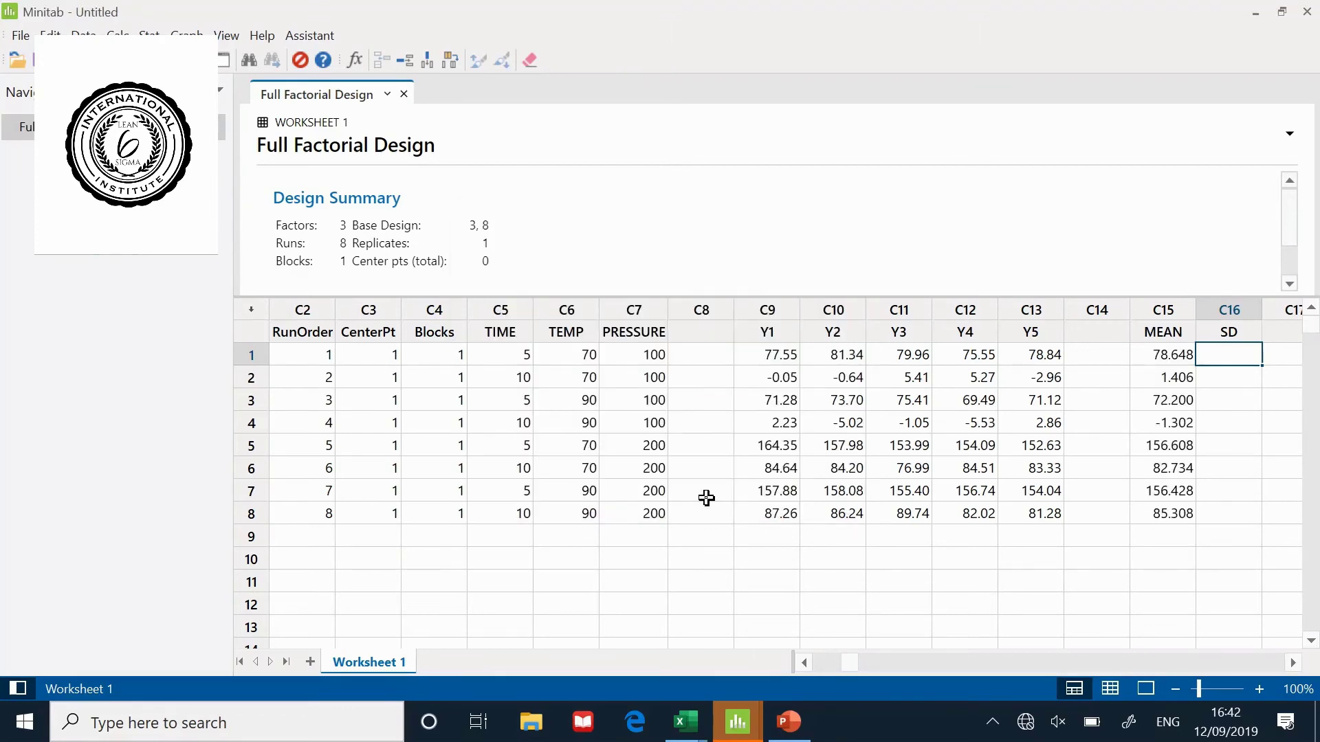
# Step: Rerun Row Statistics on Y1–Y5 as standard deviation, storing results in SD
pyautogui.hotkey('shift', 'Down')
pyautogui.hotkey('shift', 'Down')
pyautogui.hotkey('shift', 'Down')
pyautogui.hotkey('shift', 'Down')
pyautogui.hotkey('shift', 'Down')
pyautogui.hotkey('shift', 'Down')
pyautogui.hotkey('shift', 'Down')
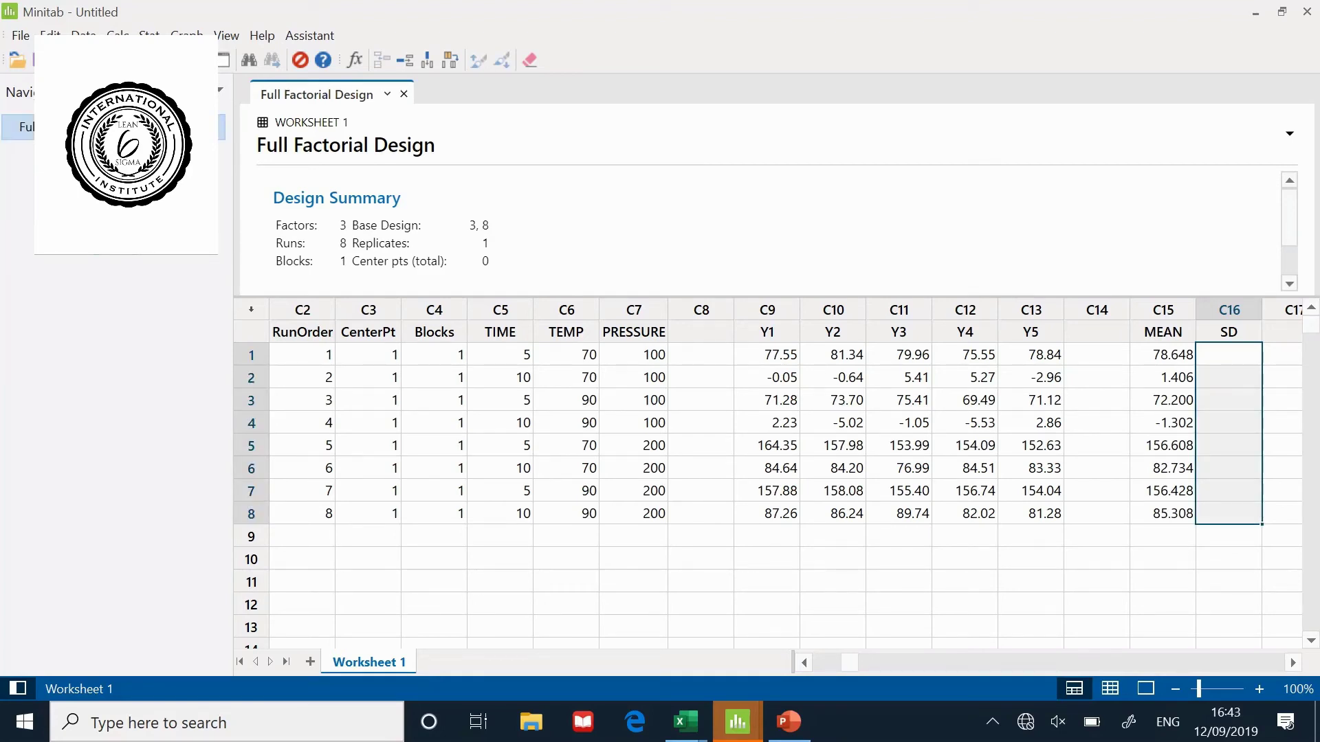
pyautogui.click(117, 35)
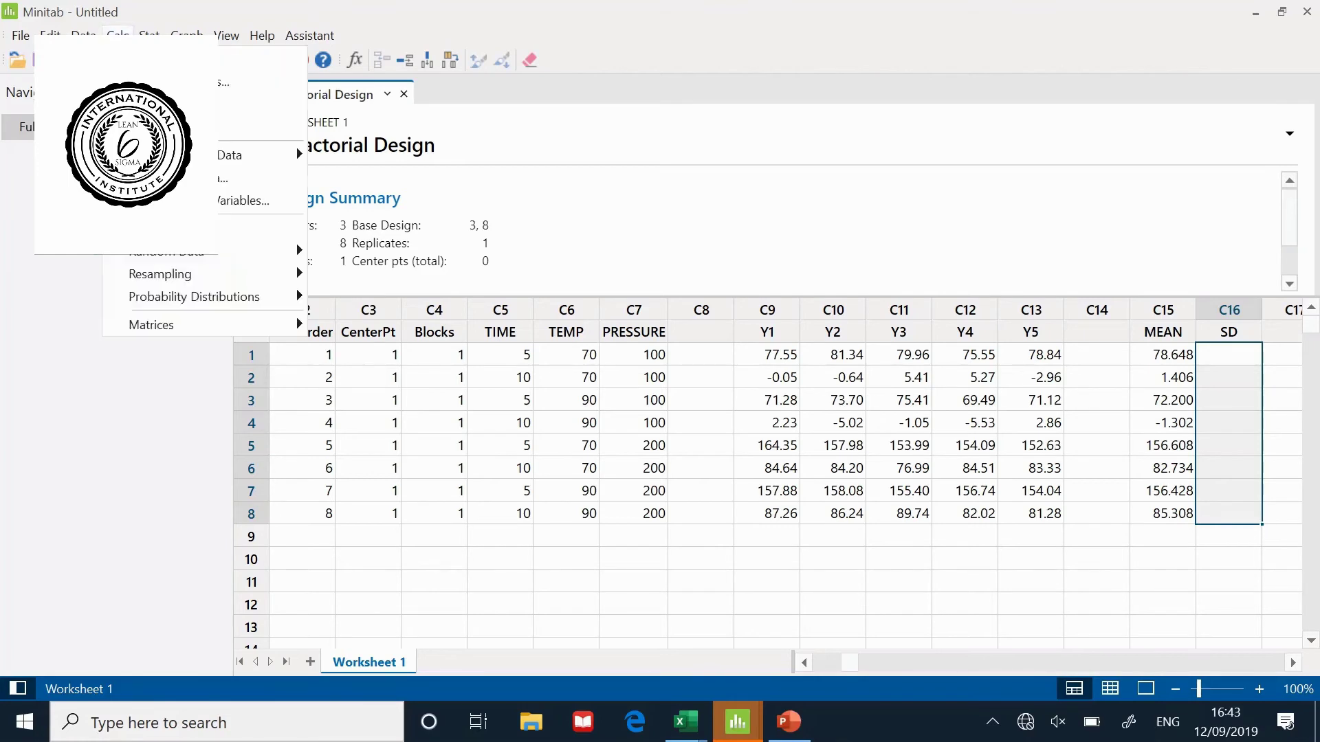
pyautogui.click(171, 104)
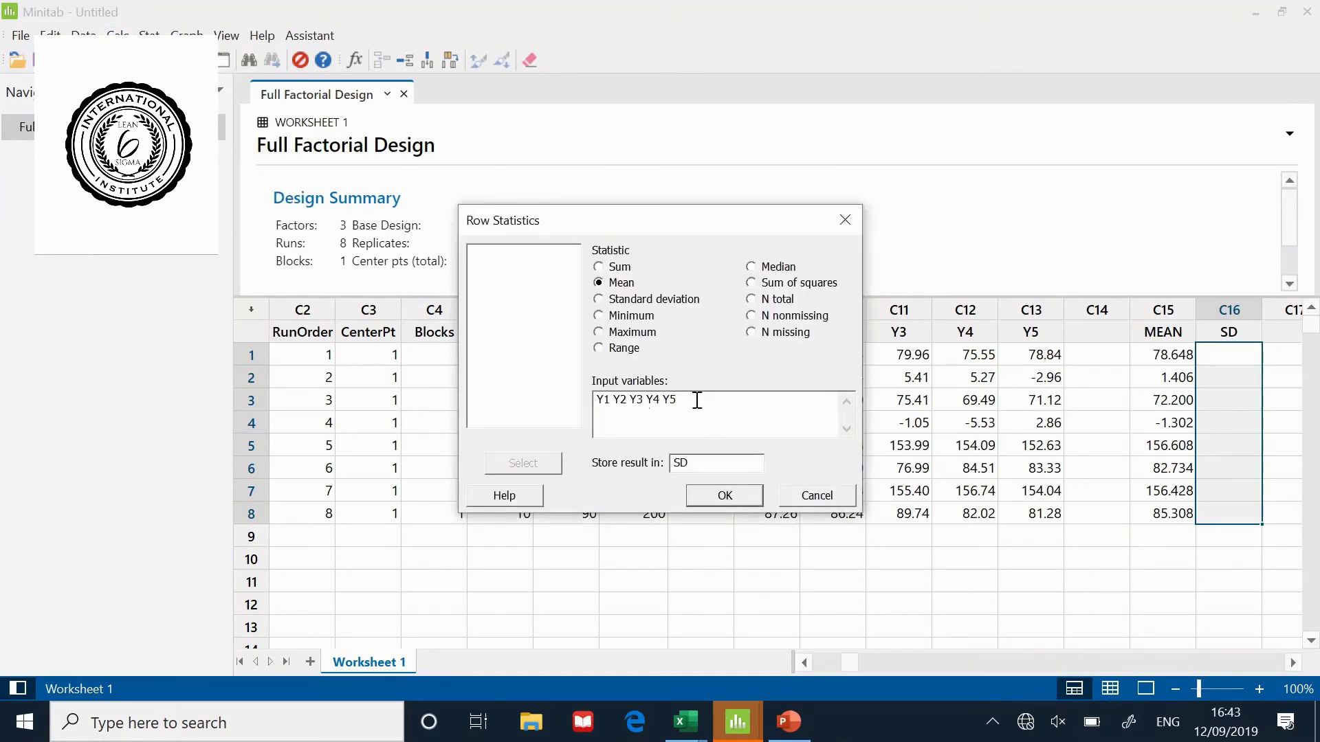
pyautogui.moveTo(698, 462); pyautogui.dragTo(662, 464)
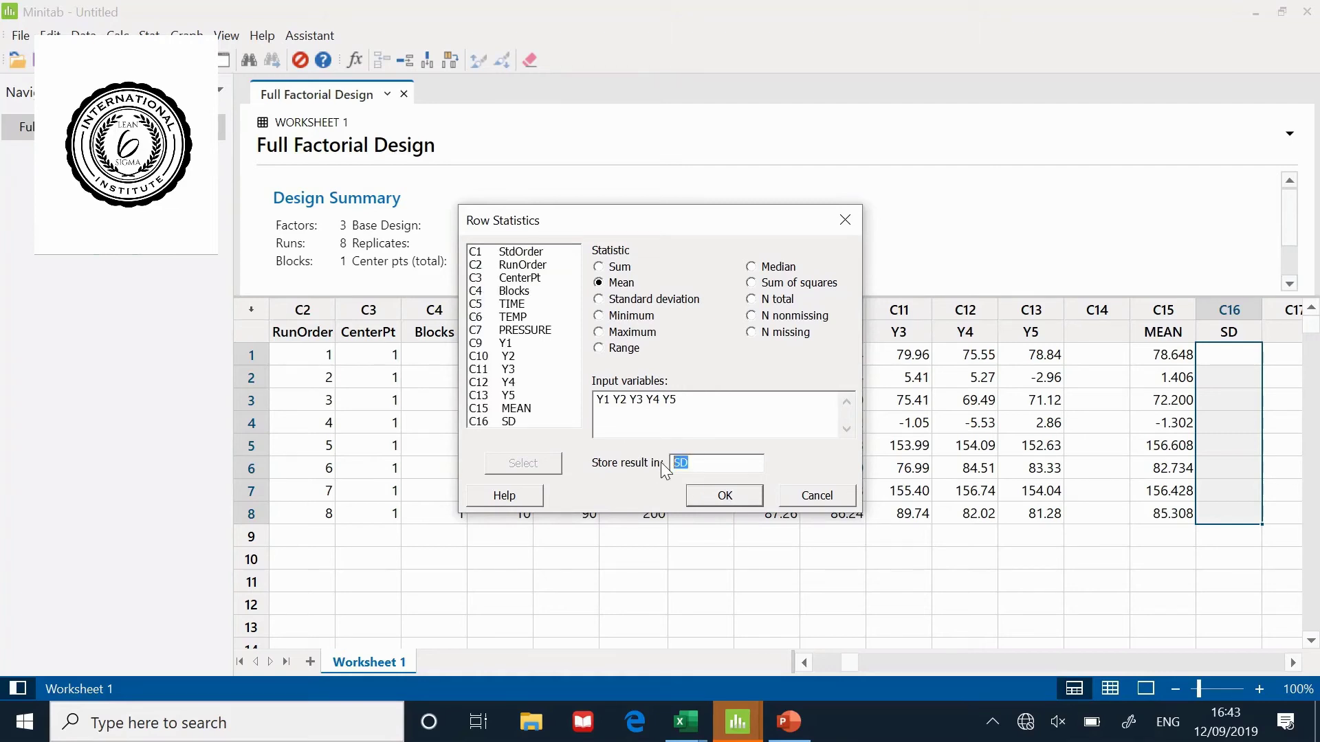
pyautogui.doubleClick(510, 421)
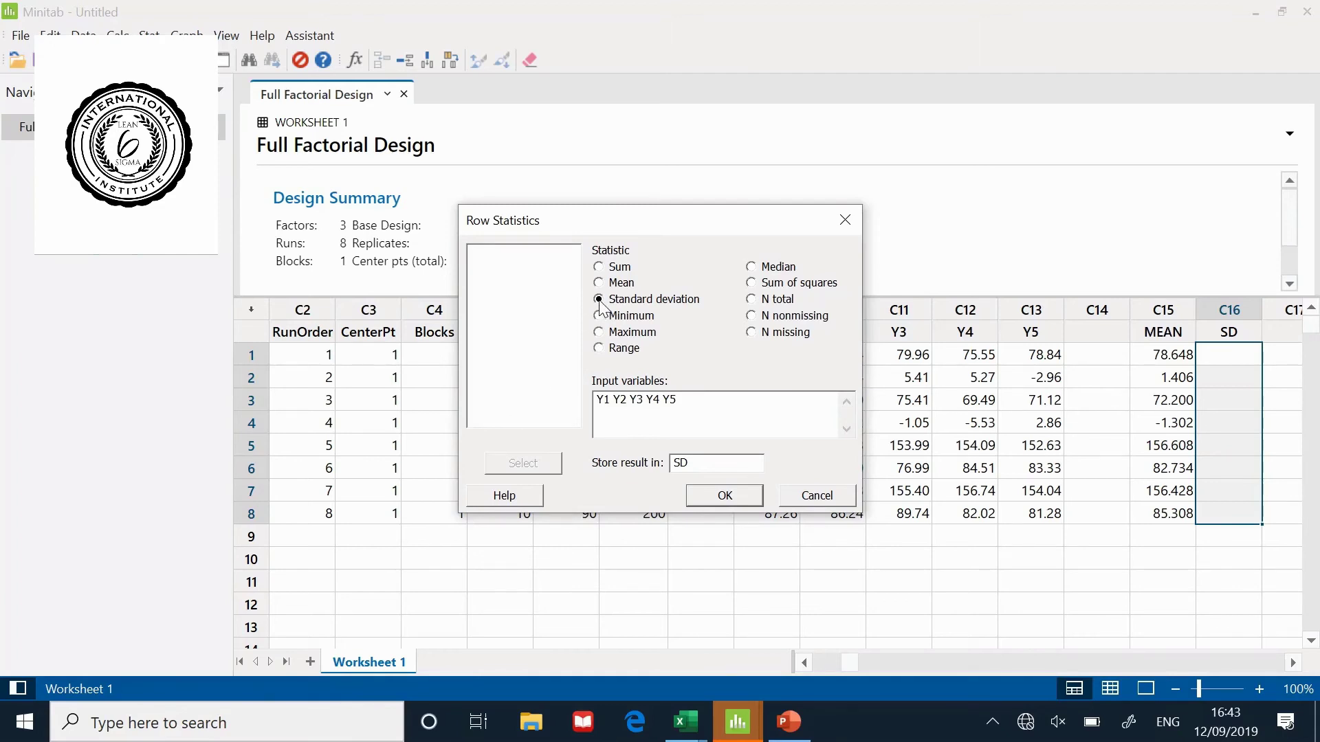
pyautogui.click(723, 496)
pyautogui.click(765, 577)
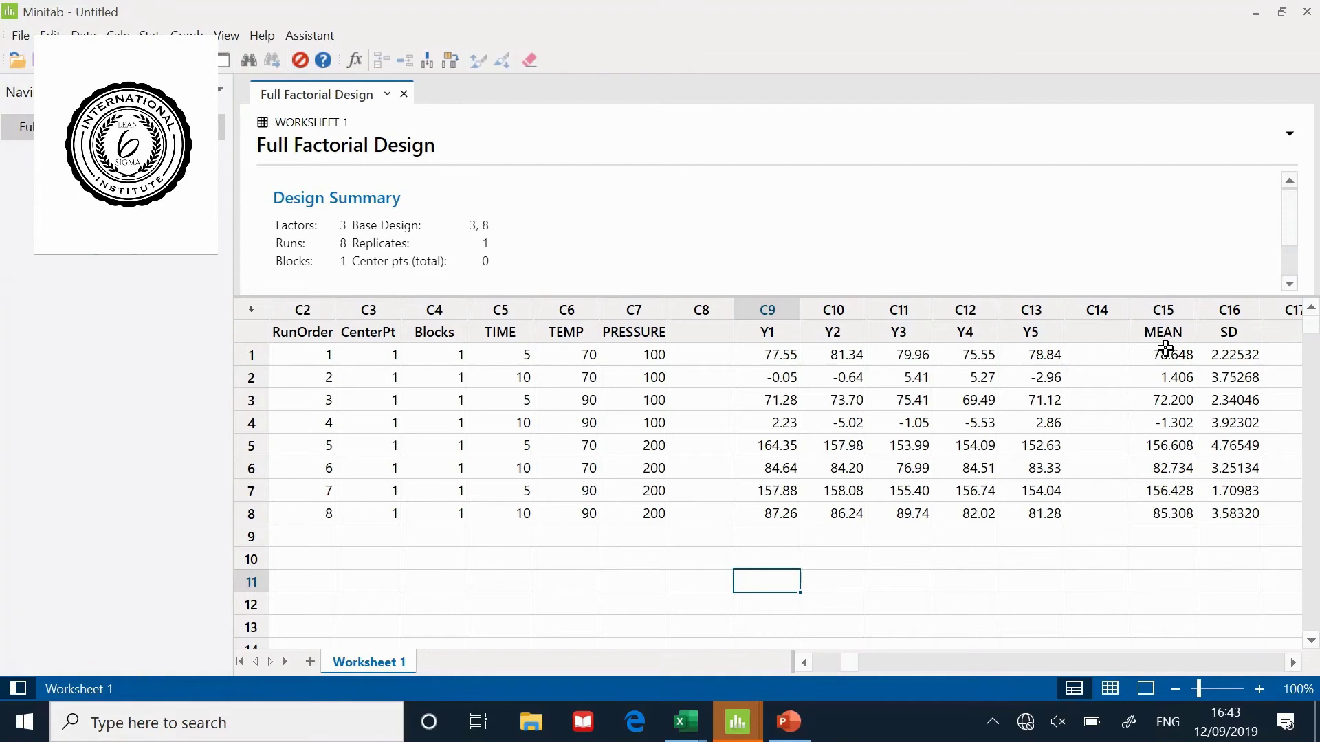
pyautogui.moveTo(1165, 348); pyautogui.dragTo(1226, 521)
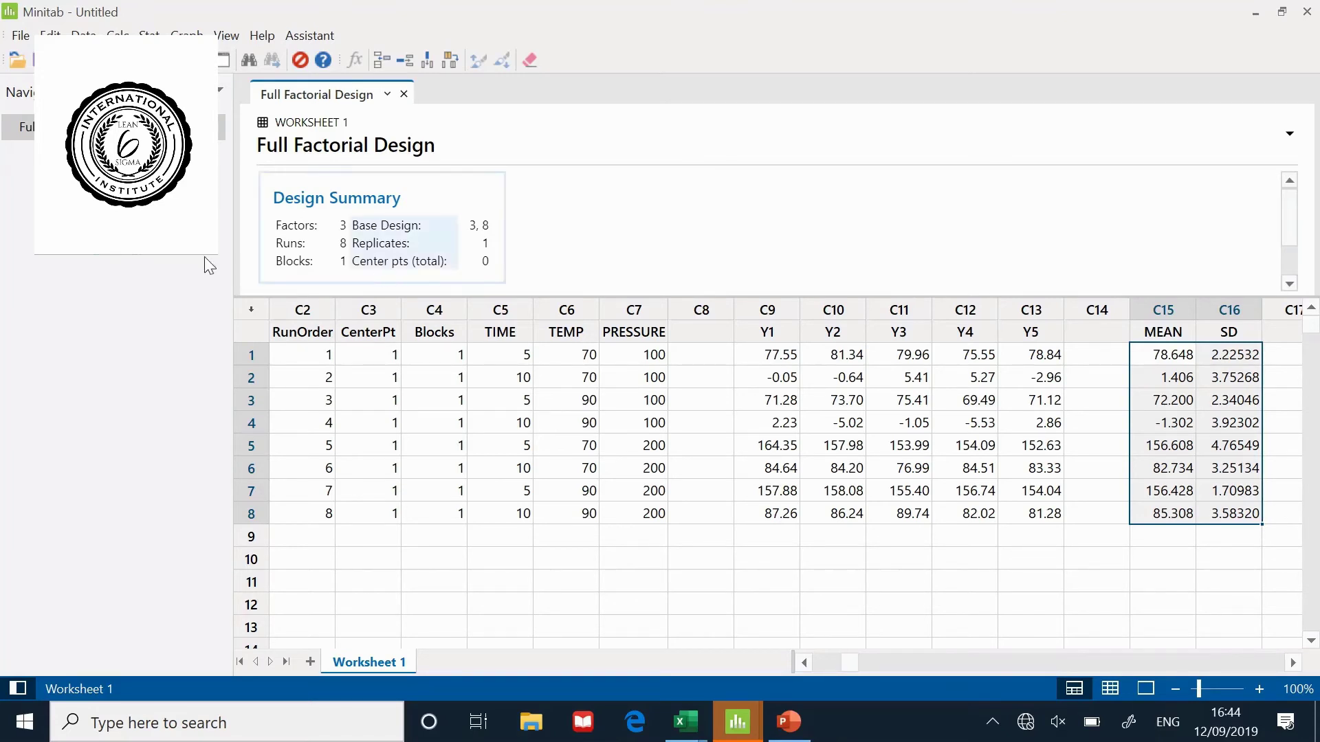
# Step: Start a new factorial design as a full factorial with 5 corner-point replicates
pyautogui.click(149, 35)
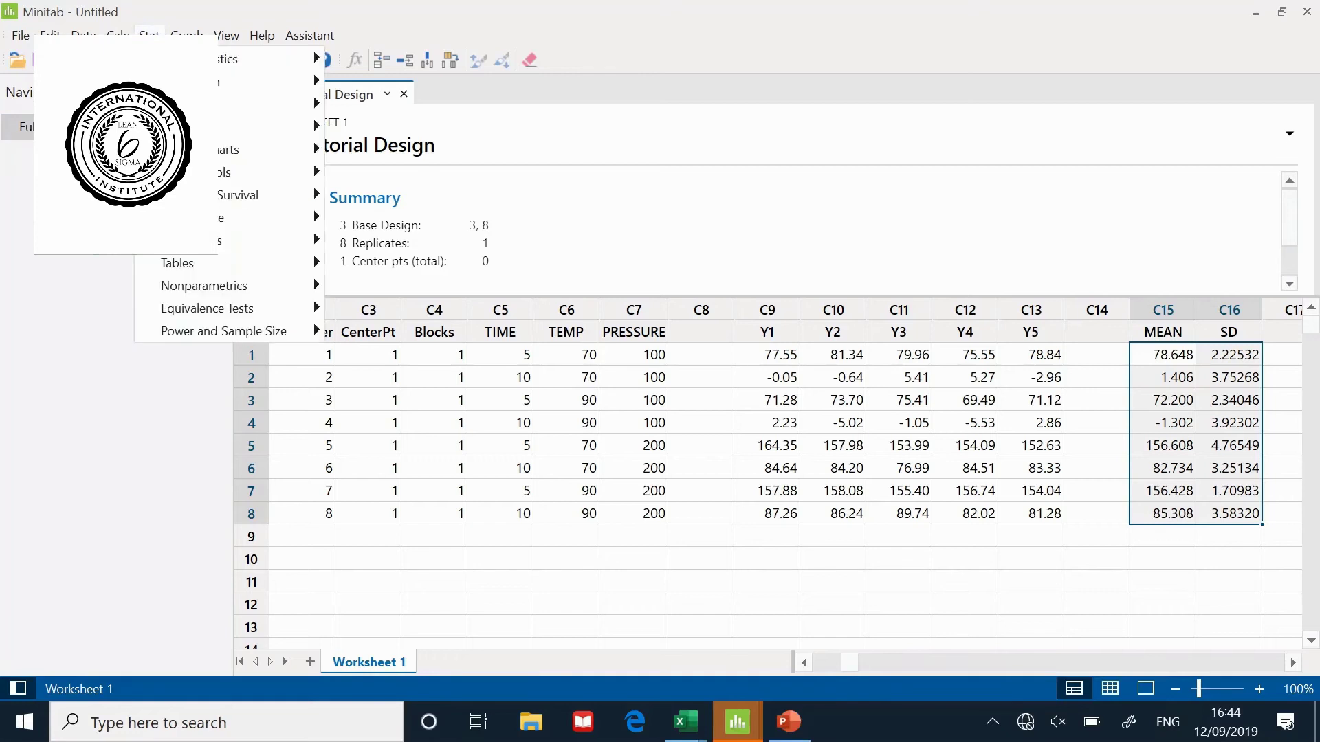
pyautogui.moveTo(232, 131)
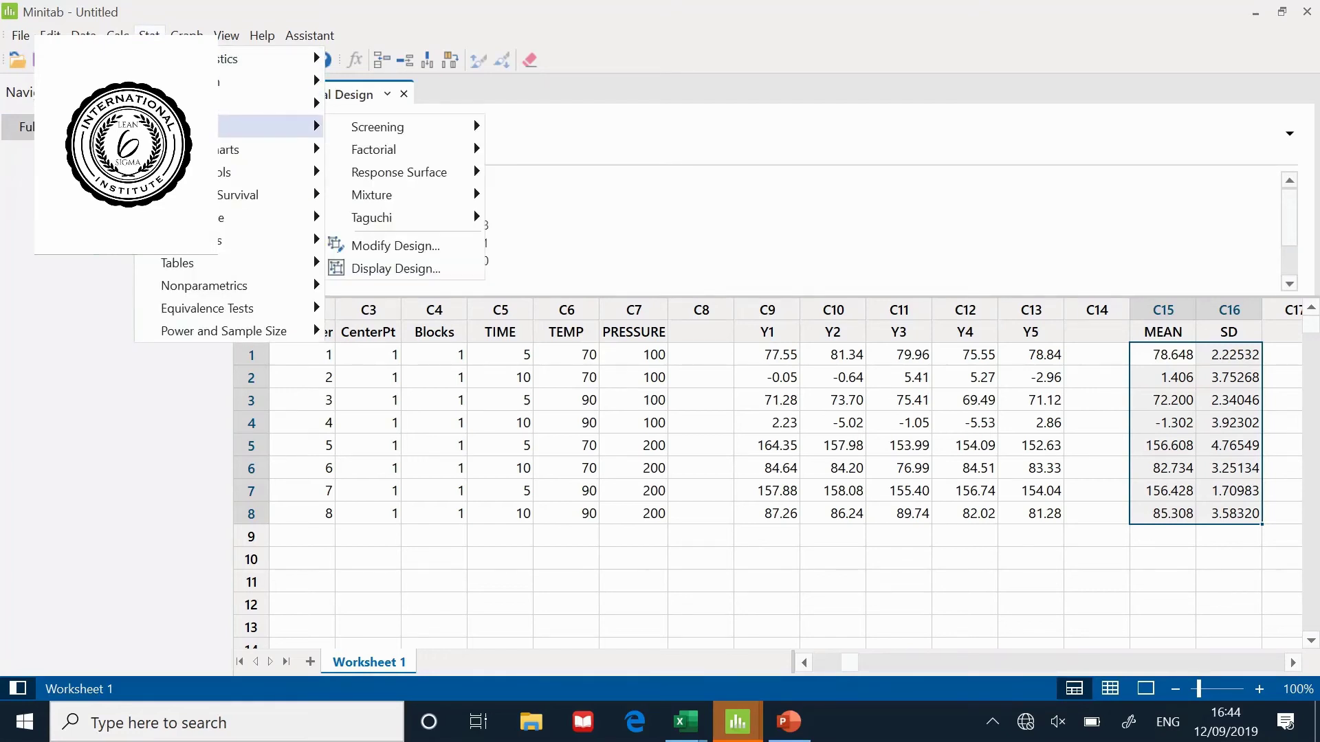
pyautogui.moveTo(368, 152)
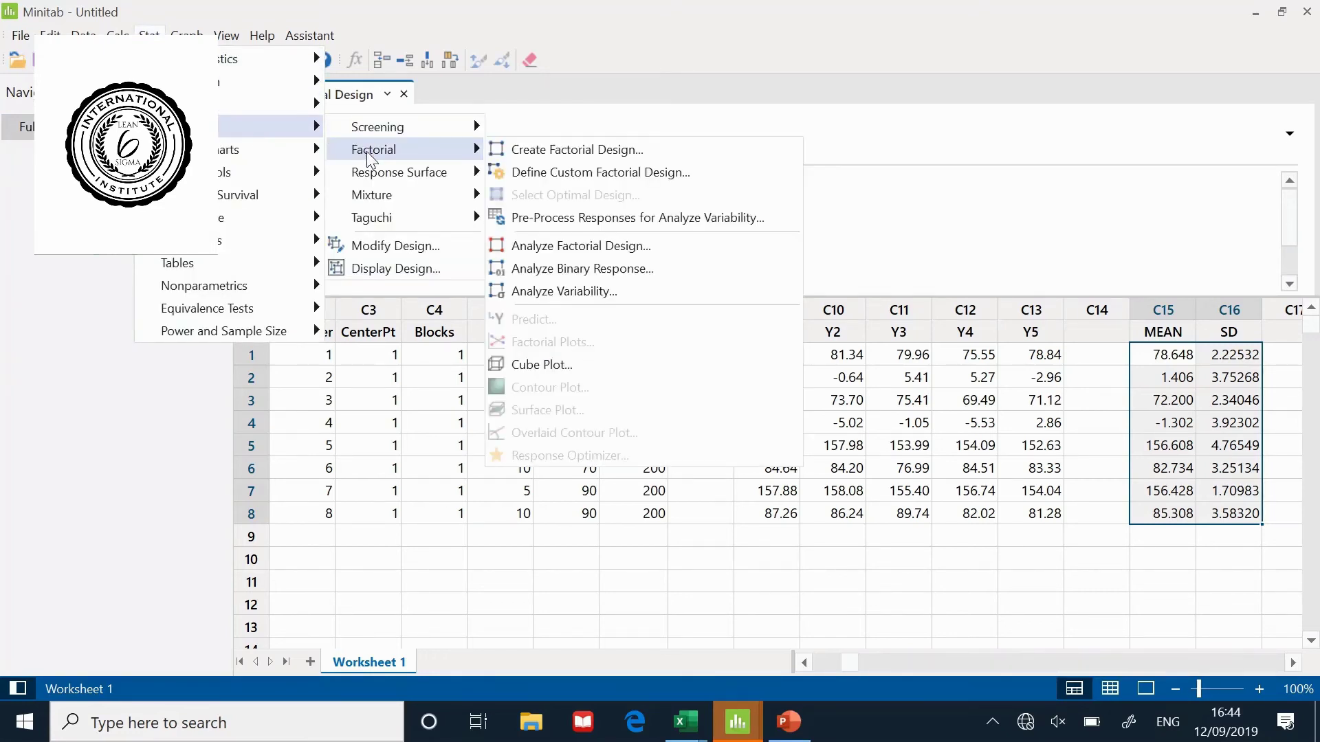
pyautogui.click(568, 150)
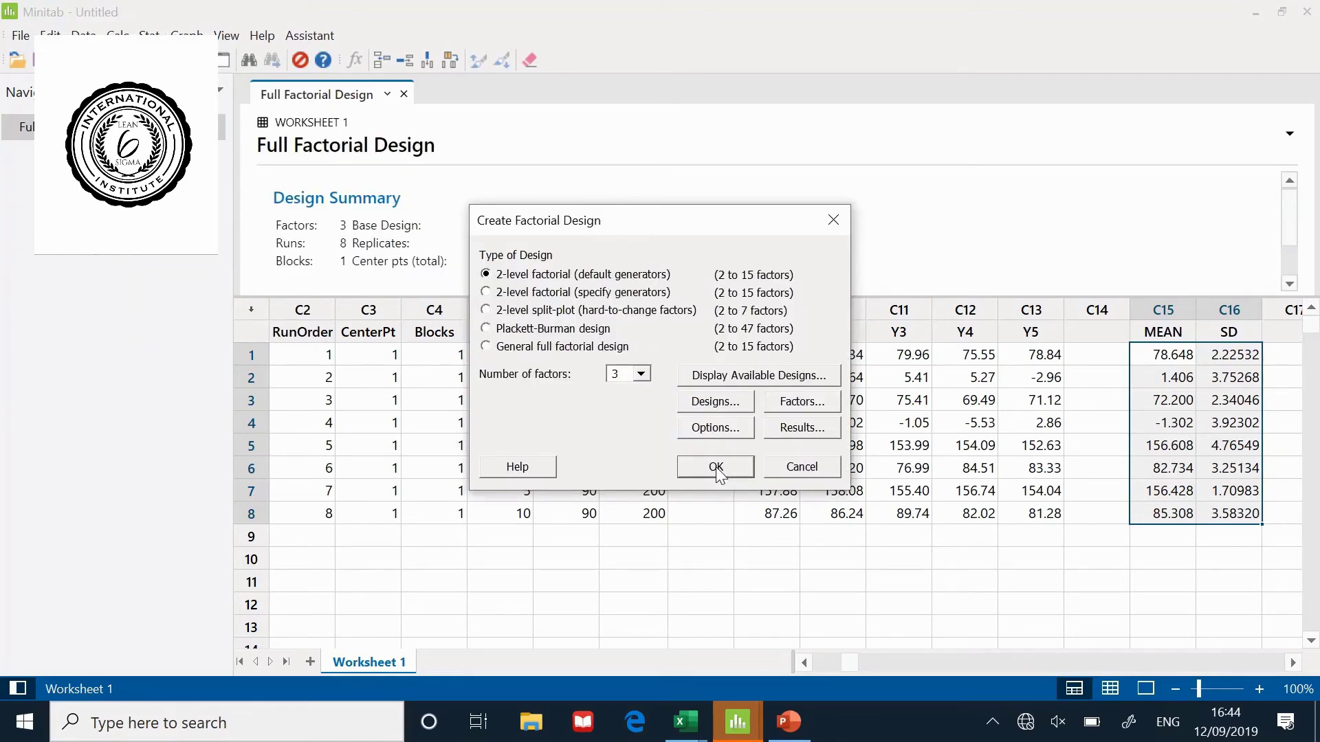
pyautogui.click(708, 412)
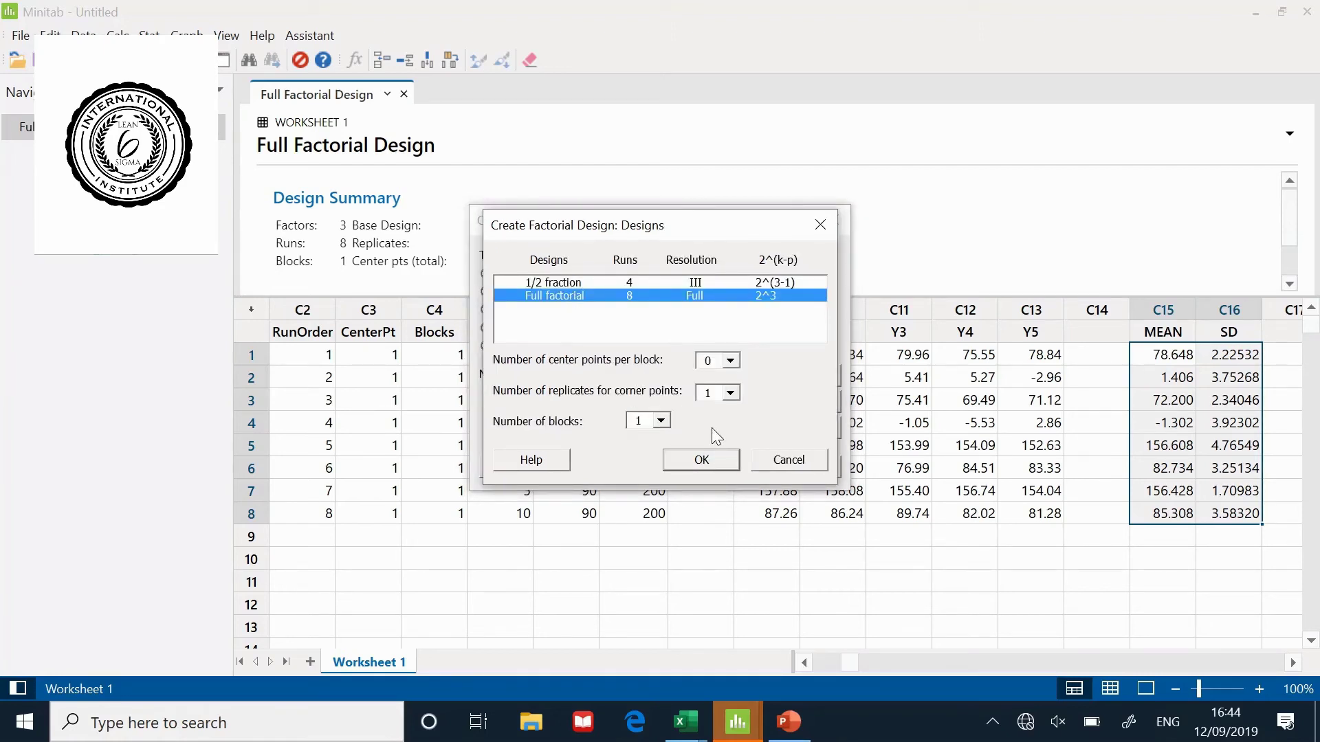
pyautogui.click(764, 460)
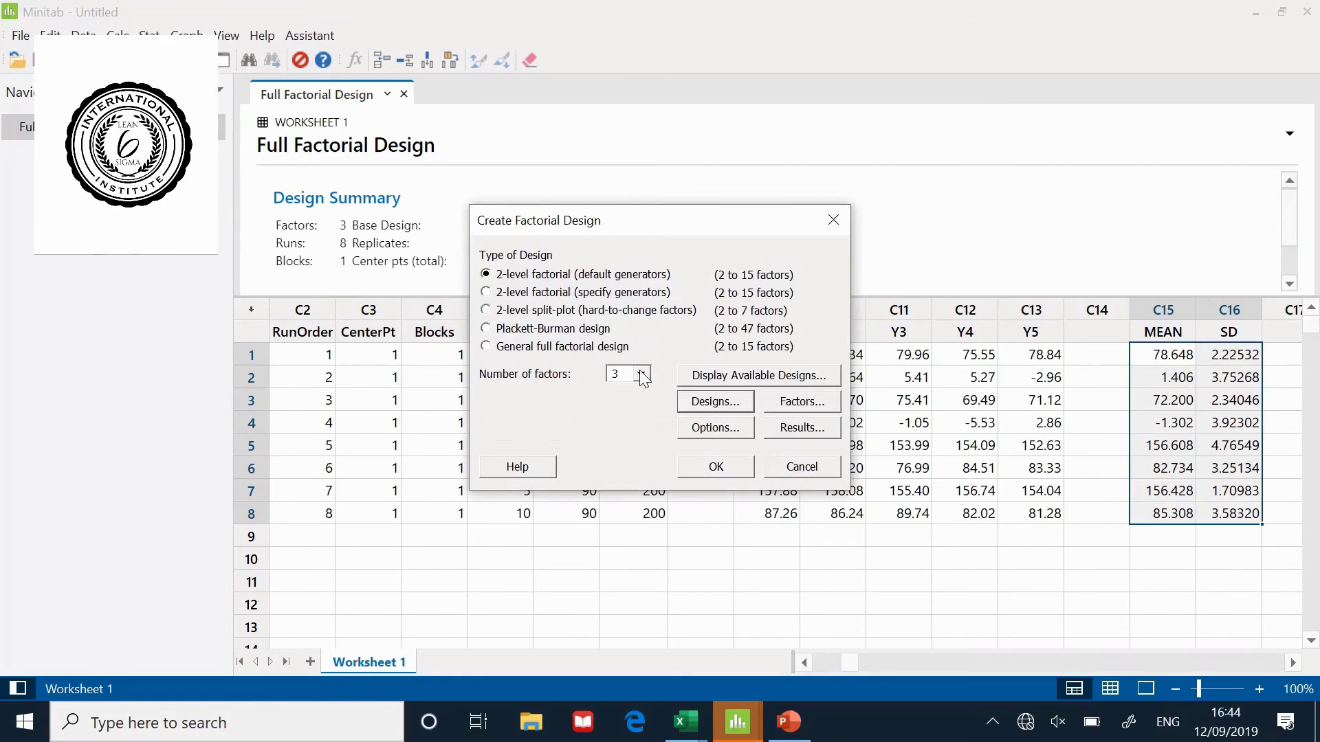
pyautogui.click(714, 402)
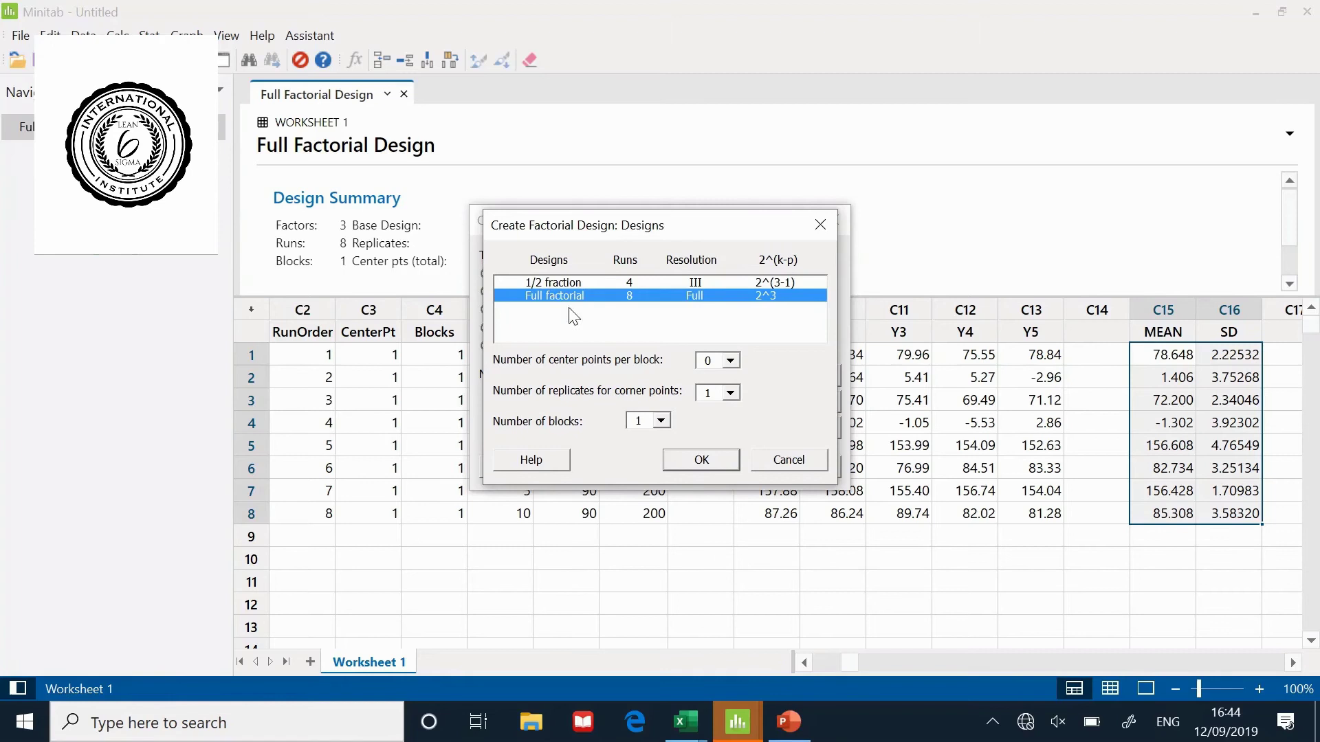
pyautogui.click(731, 394)
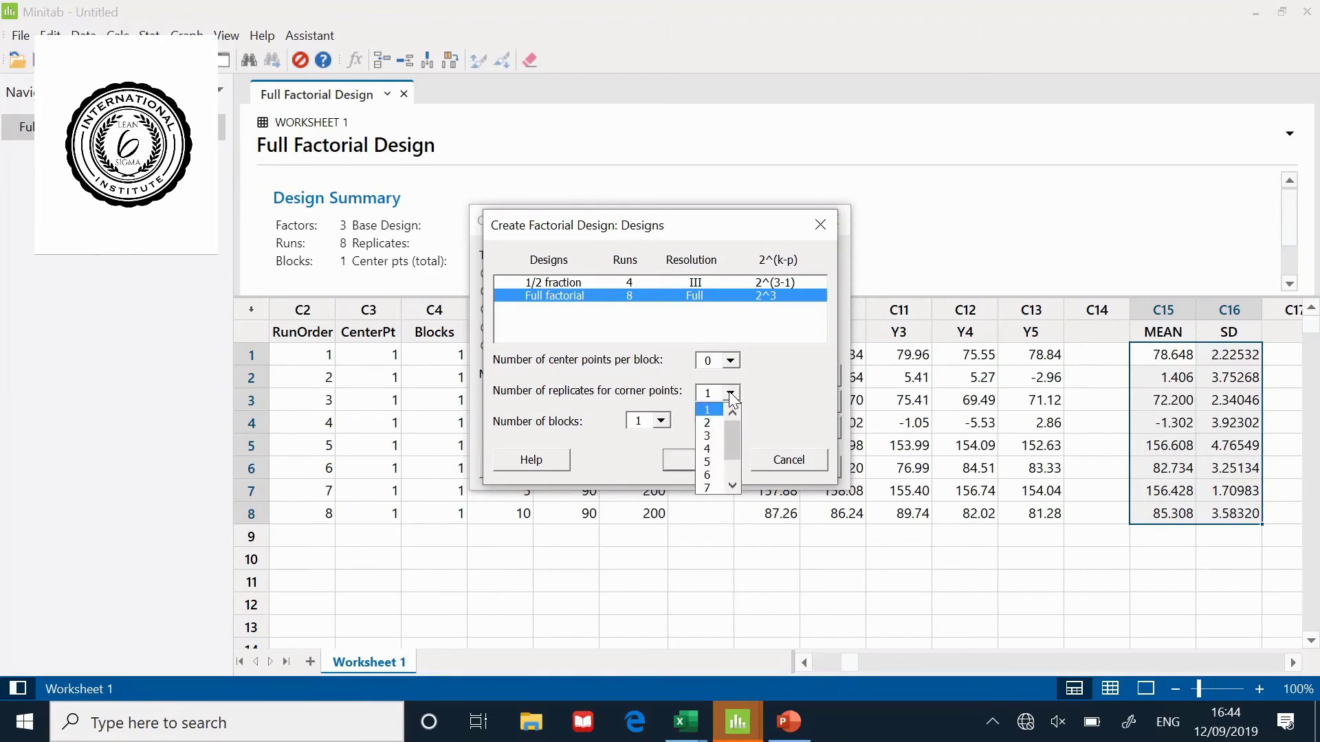
pyautogui.click(717, 459)
pyautogui.click(719, 467)
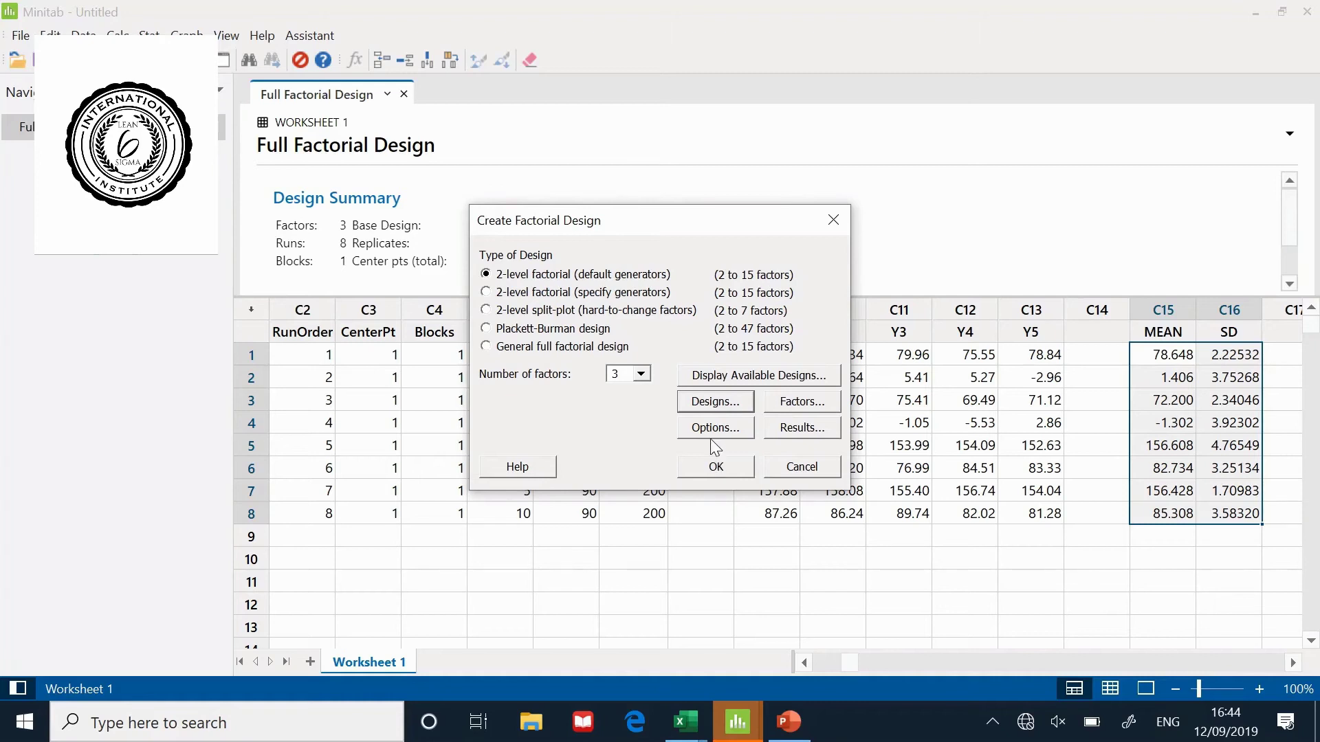
# Step: Enable randomized runs and confirm the TIME, TEMP and PRESSURE factor levels
pyautogui.click(714, 428)
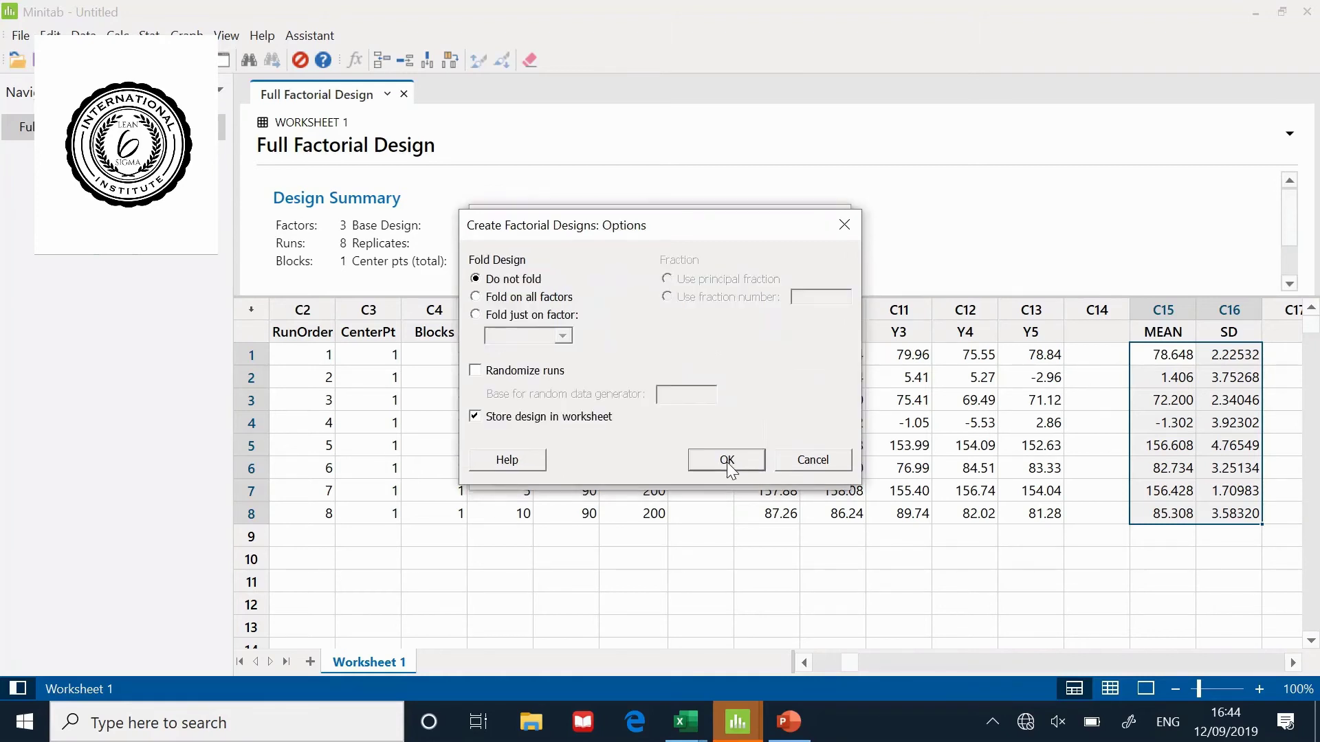
pyautogui.click(476, 371)
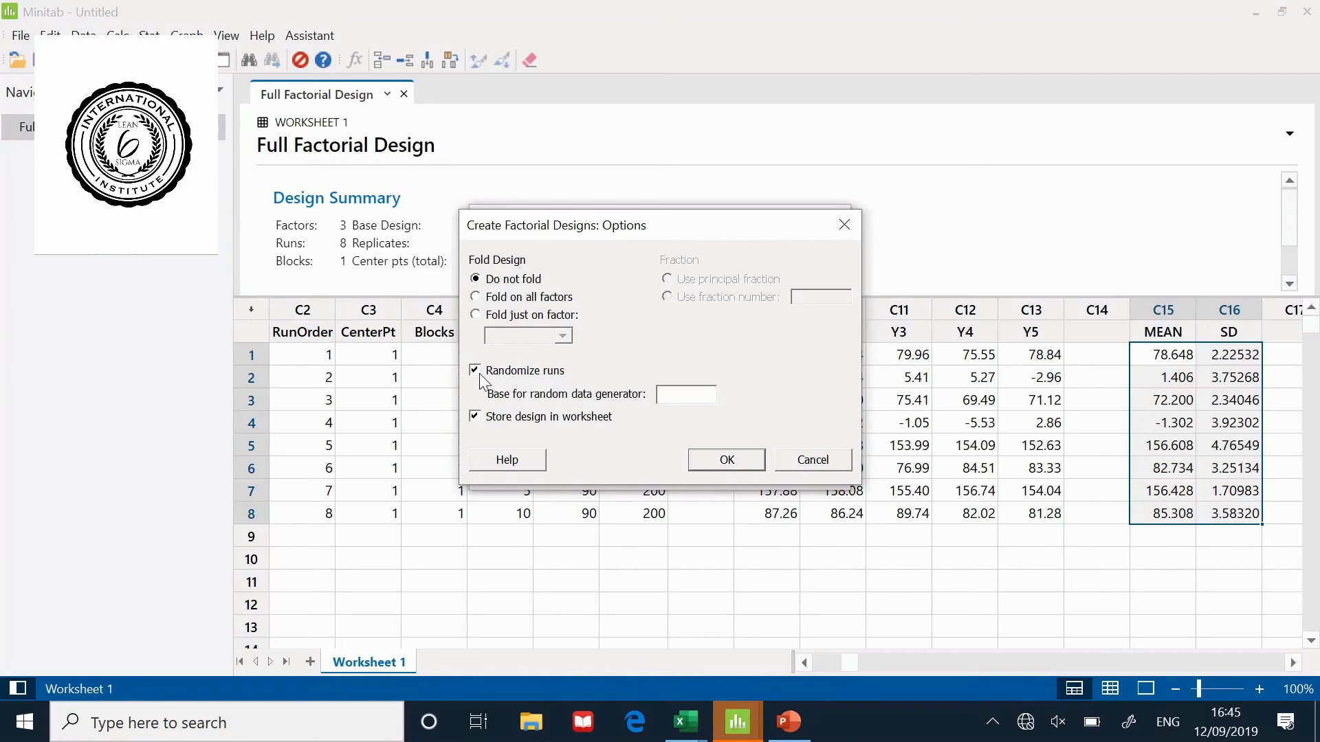
pyautogui.click(710, 467)
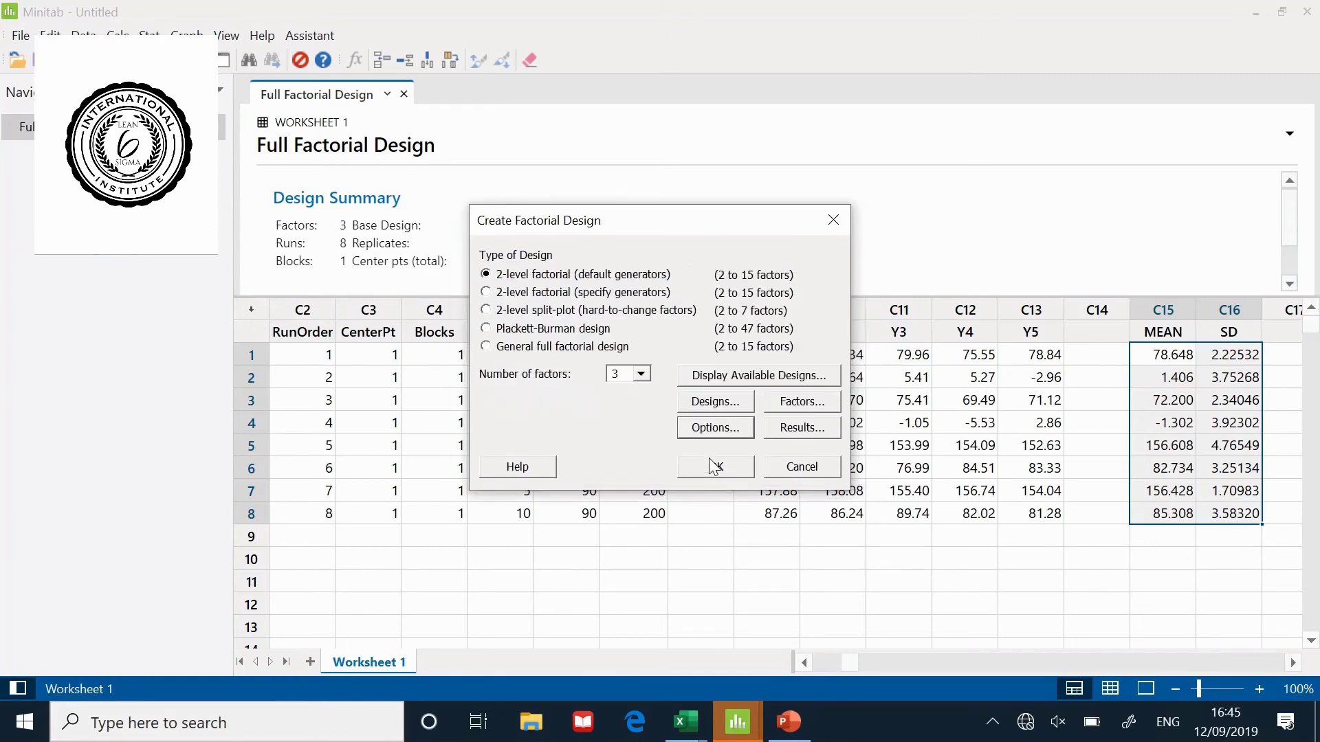
pyautogui.click(775, 404)
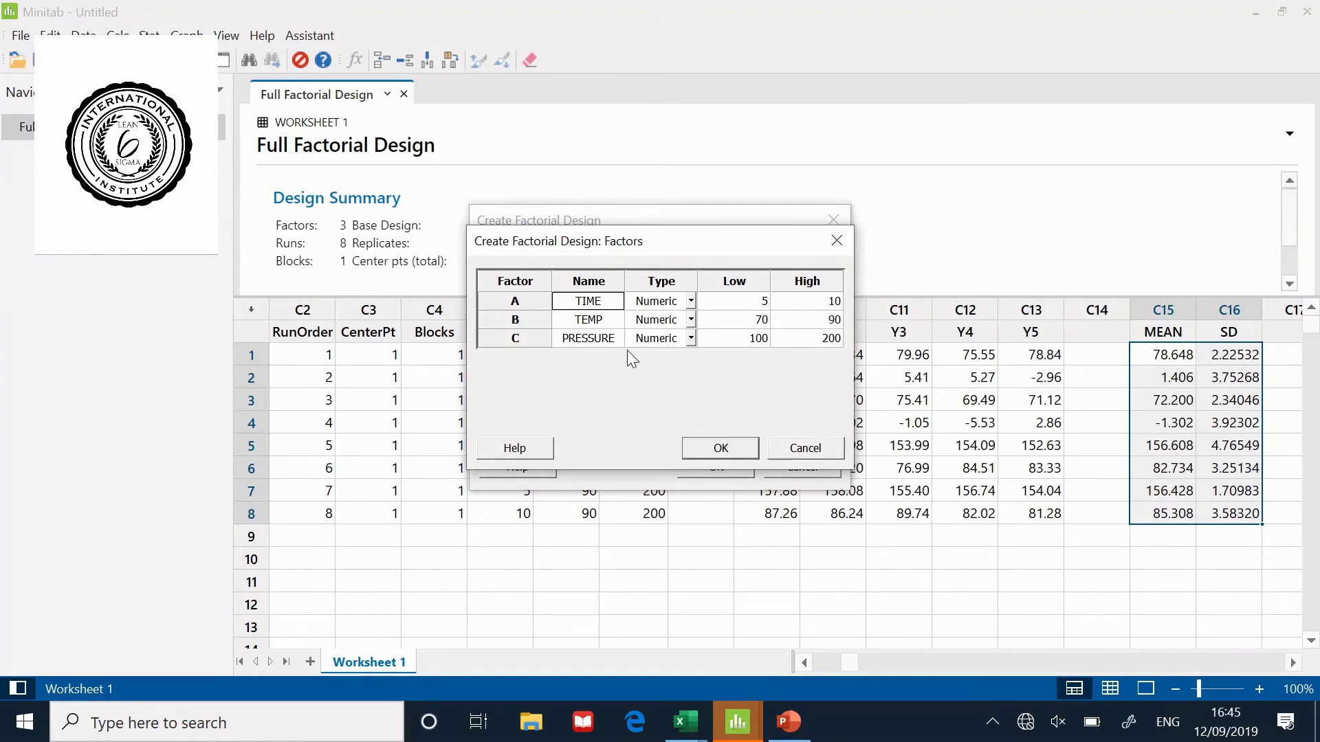
pyautogui.click(720, 449)
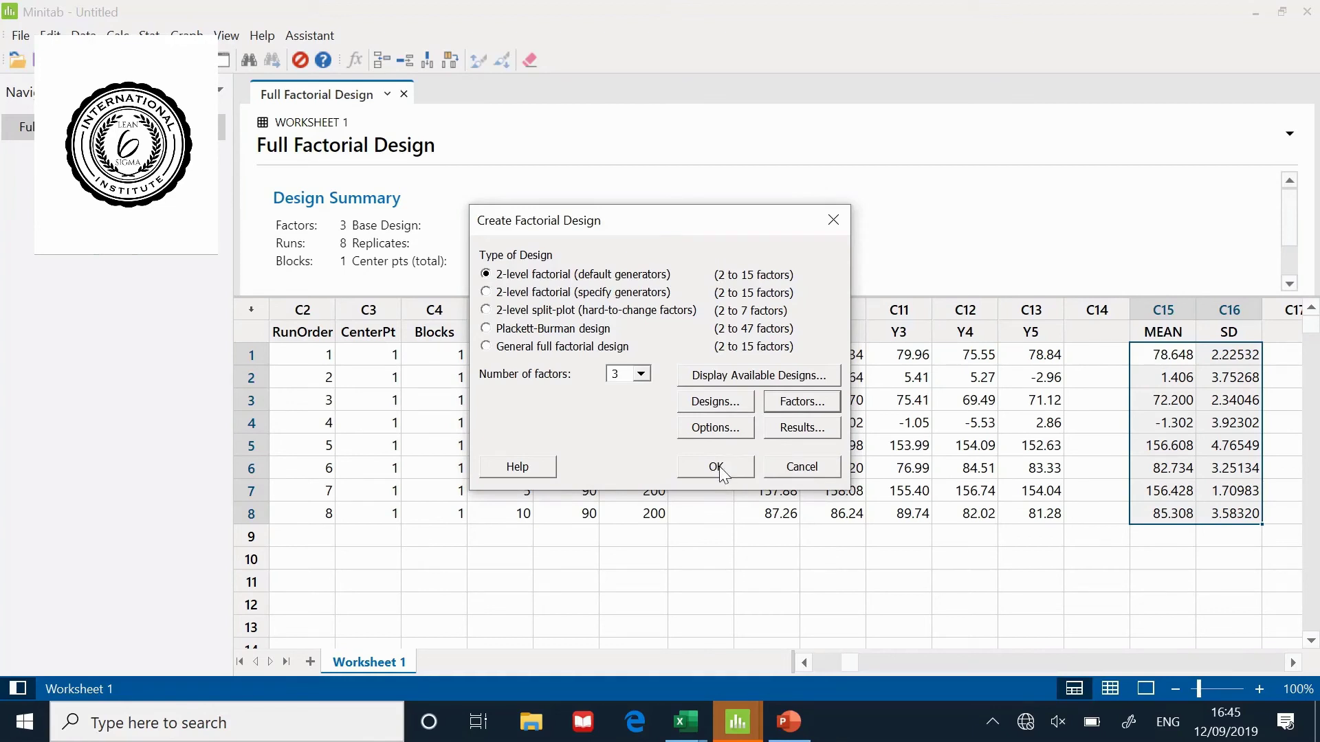
# Step: Create the 40-run design in Worksheet 2, scroll through the runs, and select empty column C9
pyautogui.click(718, 466)
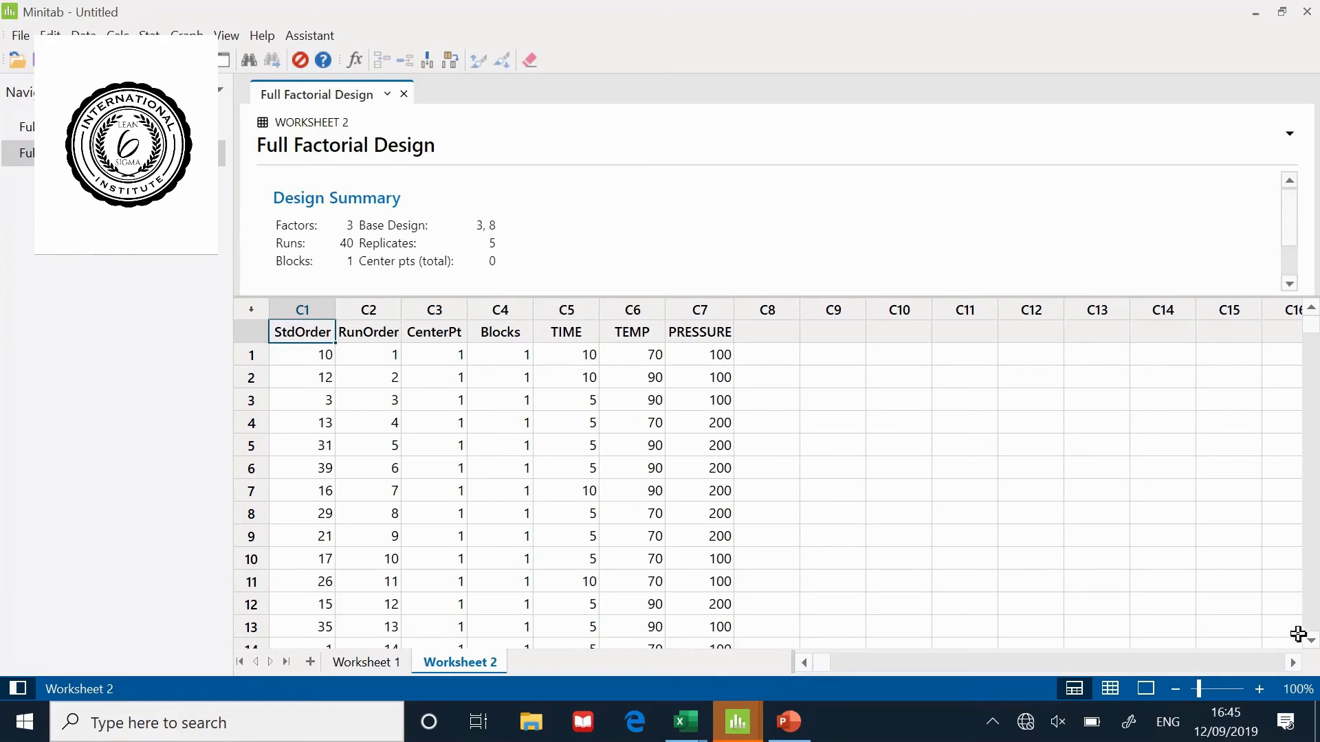
pyautogui.moveTo(1311, 645); pyautogui.dragTo(1311, 644)
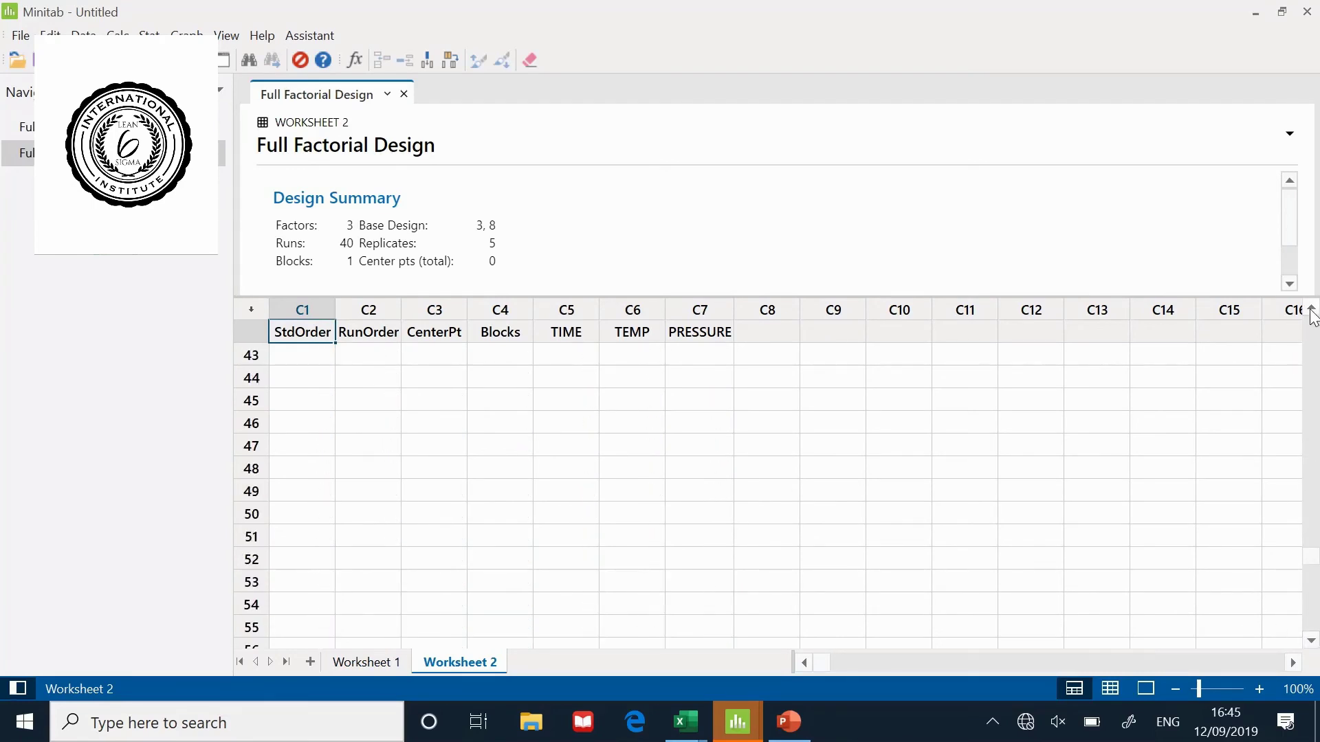
pyautogui.moveTo(1312, 310); pyautogui.dragTo(1312, 310)
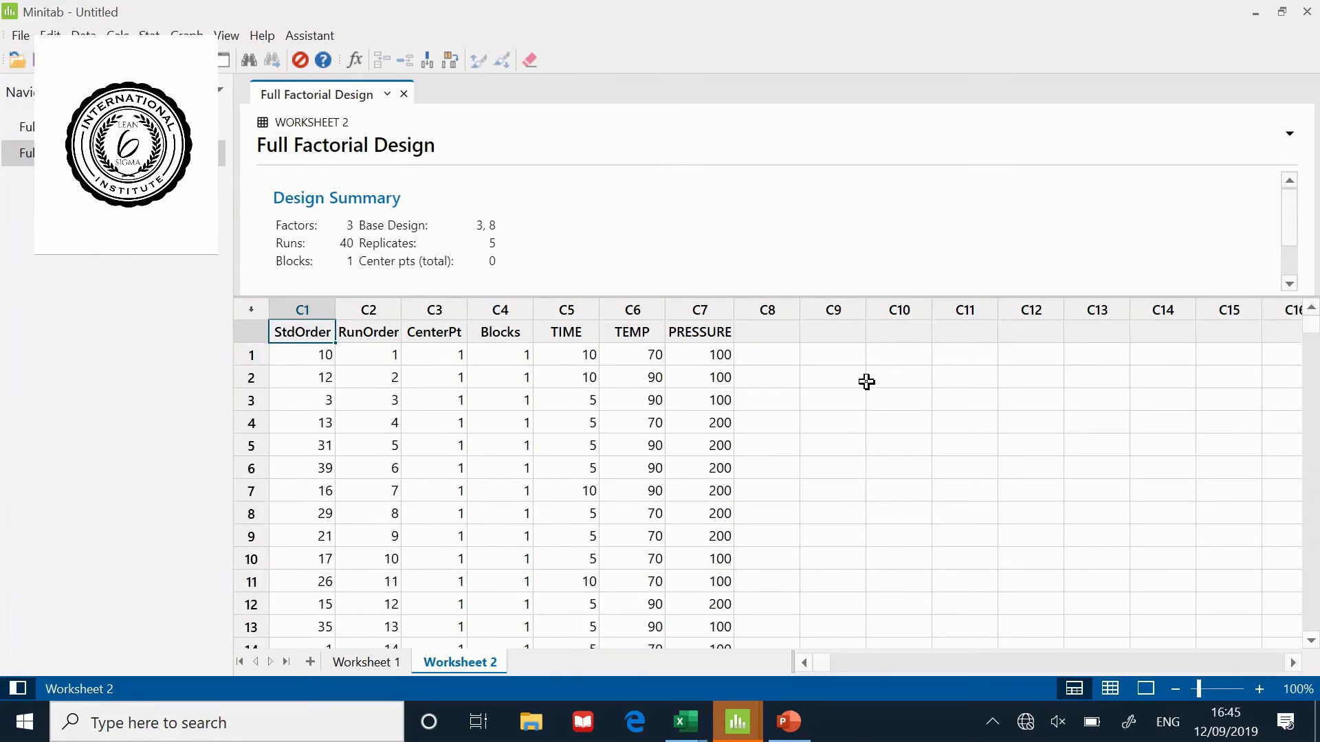
pyautogui.moveTo(834, 353); pyautogui.dragTo(831, 430)
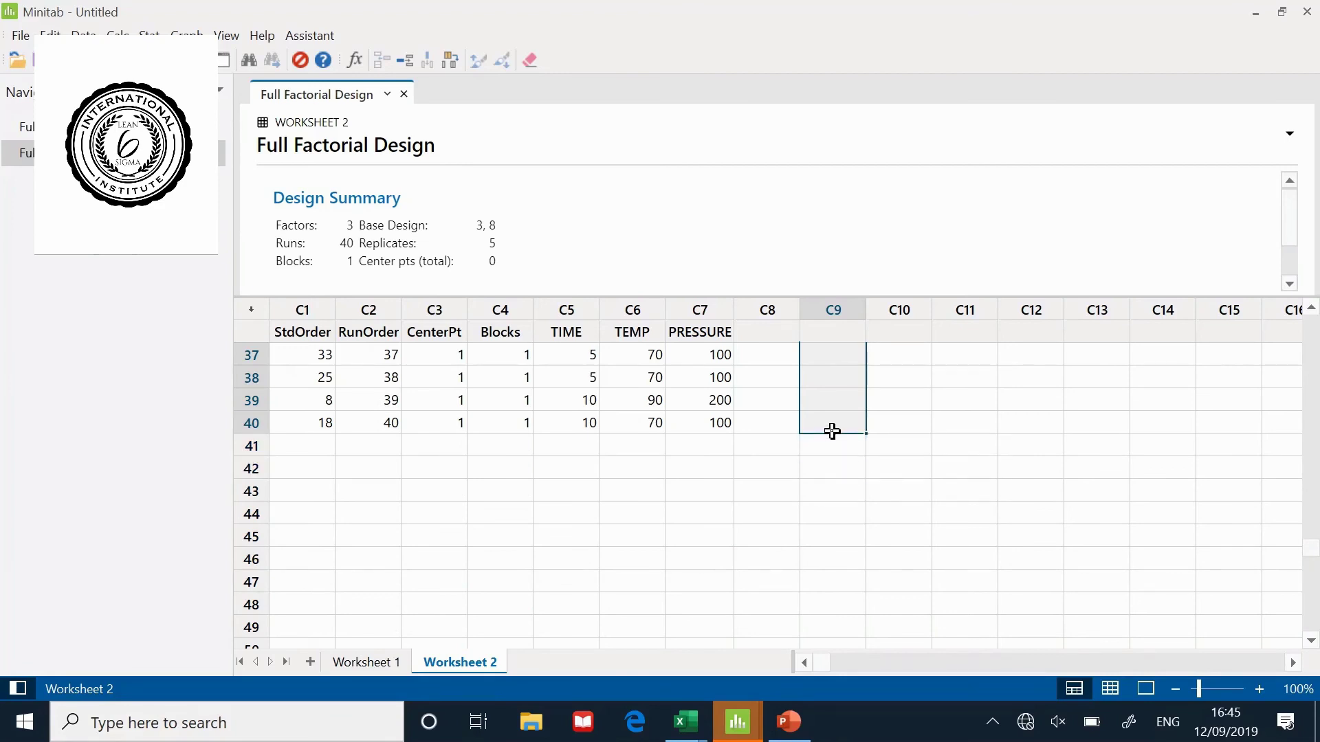
# Step: On Worksheet 1, highlight the Y1–Y5 responses of runs 1, 2 and 3
pyautogui.click(377, 662)
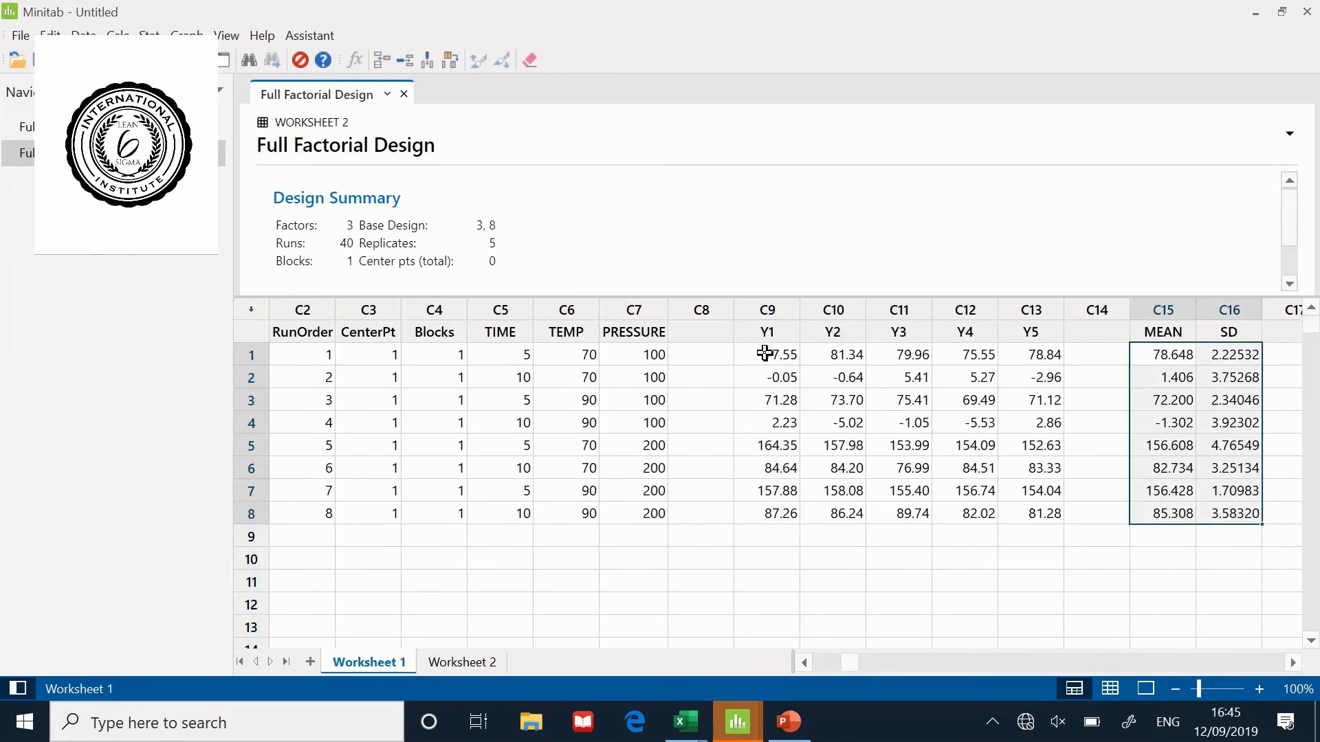
pyautogui.moveTo(763, 354); pyautogui.dragTo(1020, 348)
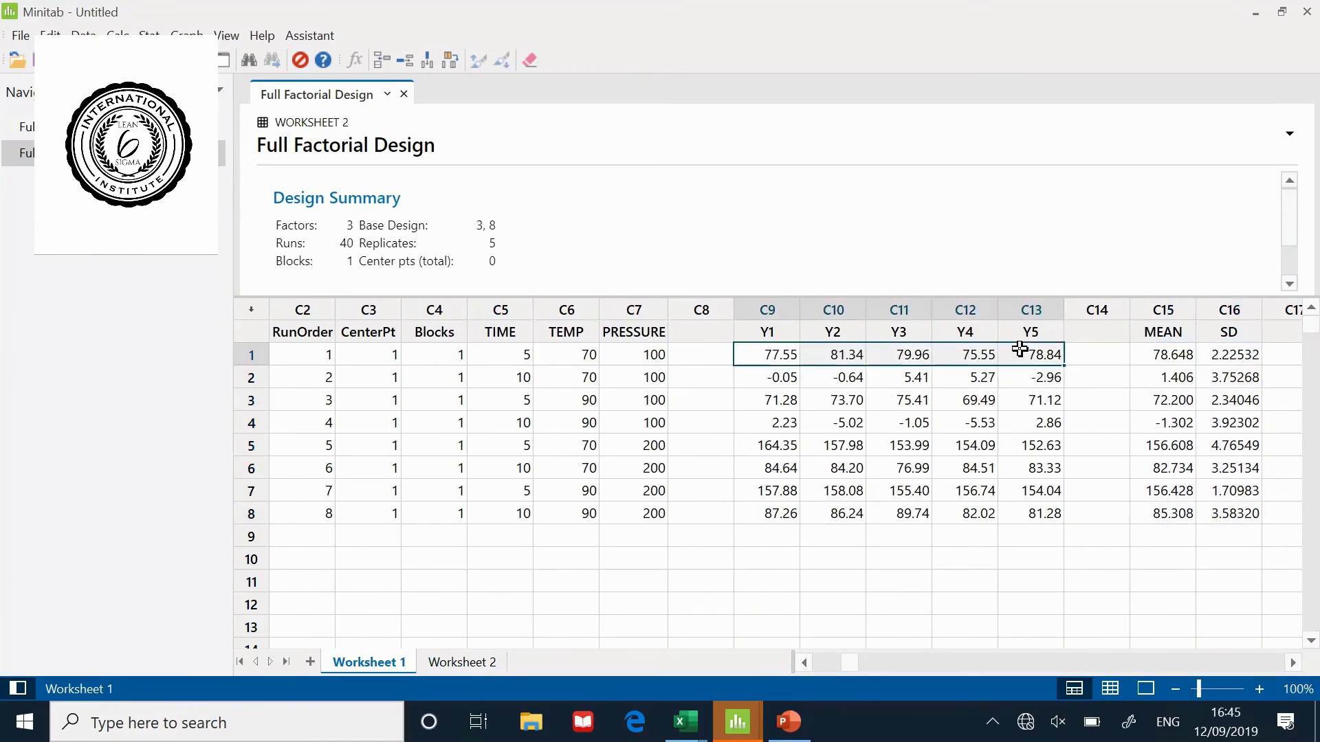
pyautogui.click(778, 380)
pyautogui.moveTo(778, 380); pyautogui.dragTo(1024, 377)
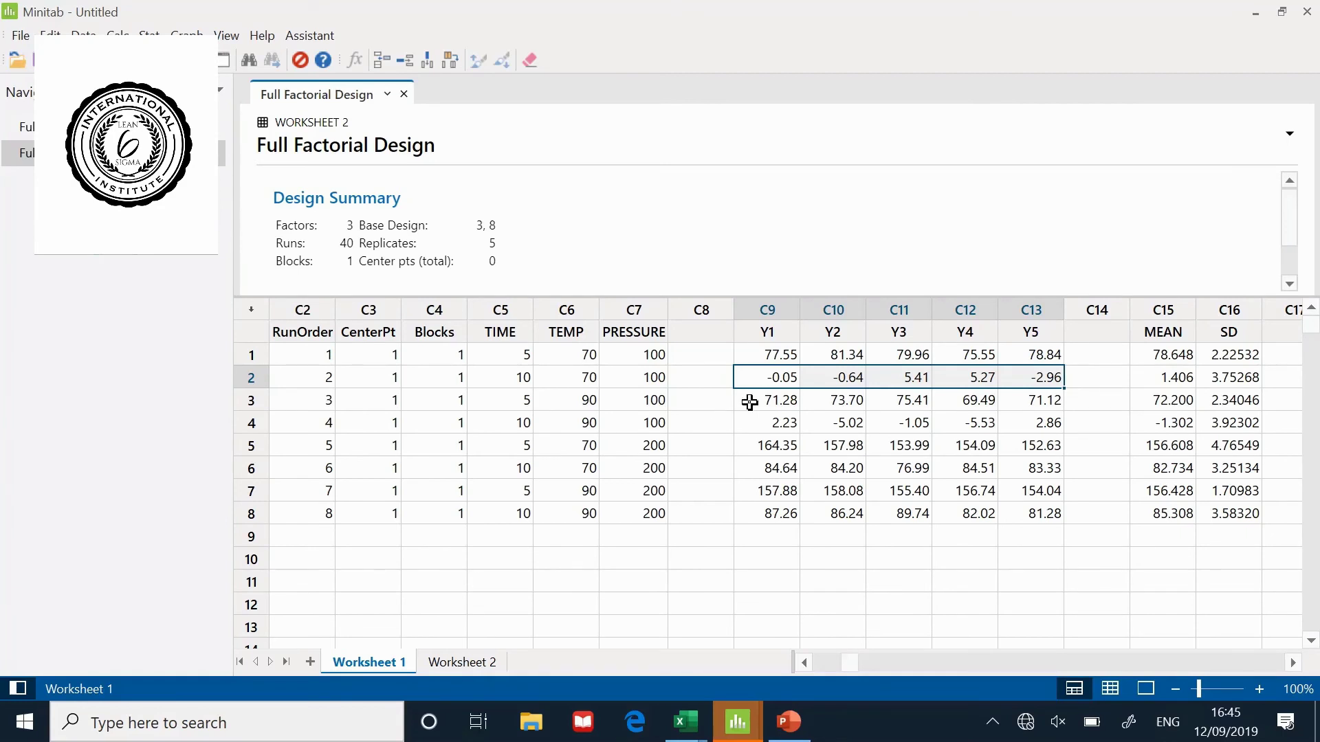
pyautogui.moveTo(745, 401); pyautogui.dragTo(1009, 398)
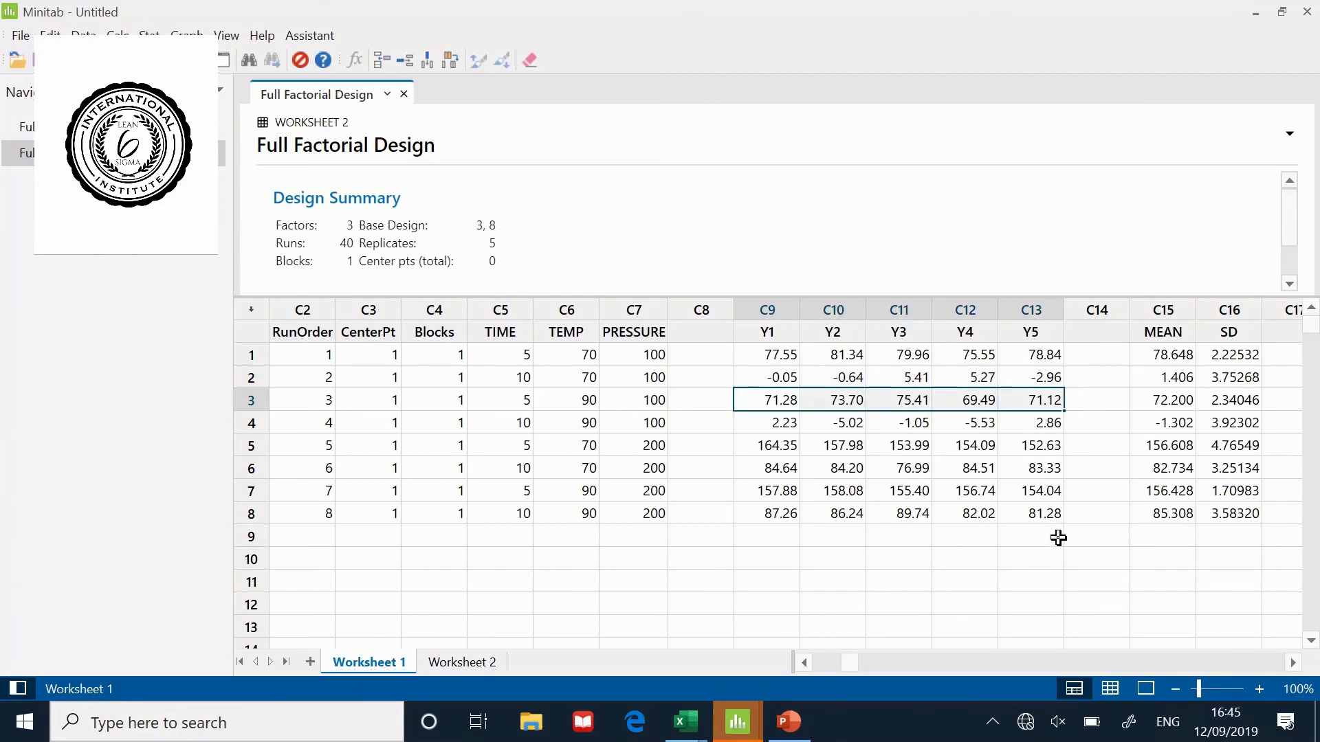
pyautogui.click(1070, 570)
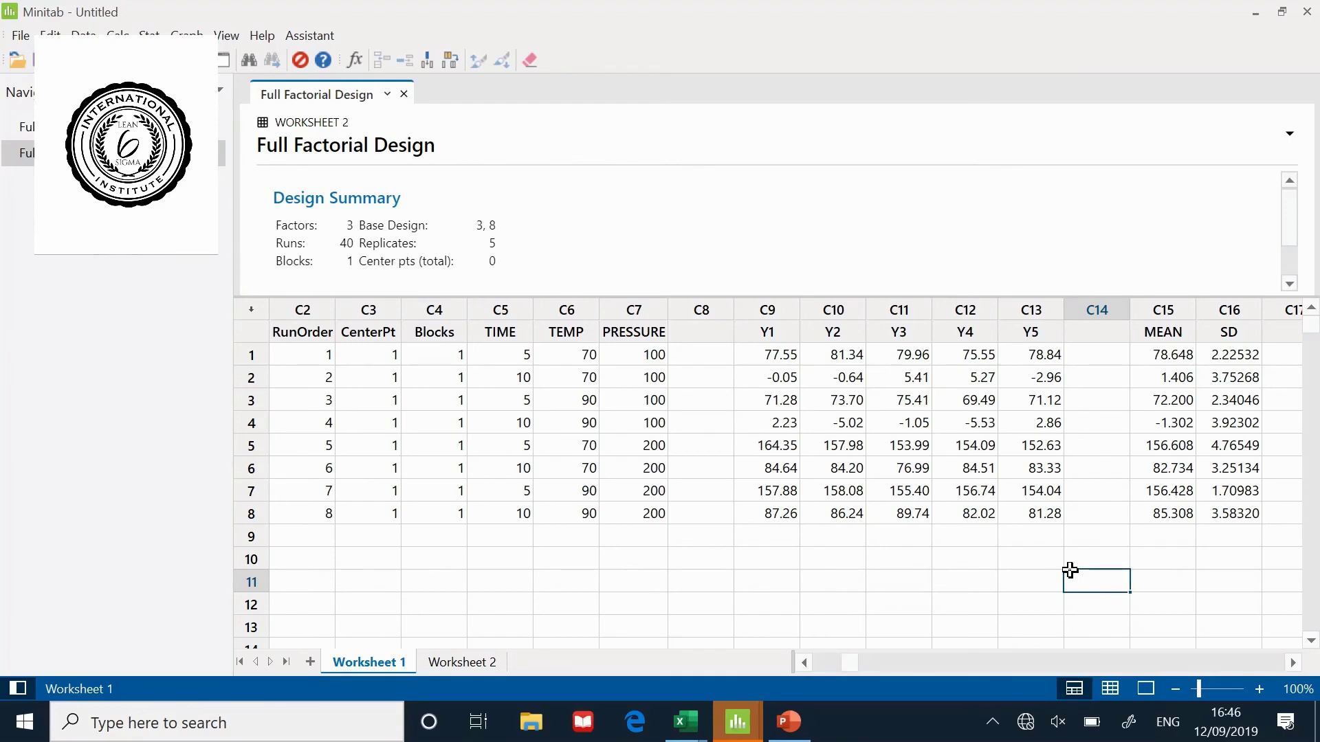
# Step: Highlight run 4's responses, then the MEAN and SD values for all 8 runs
pyautogui.click(777, 423)
pyautogui.moveTo(777, 423); pyautogui.dragTo(1011, 426)
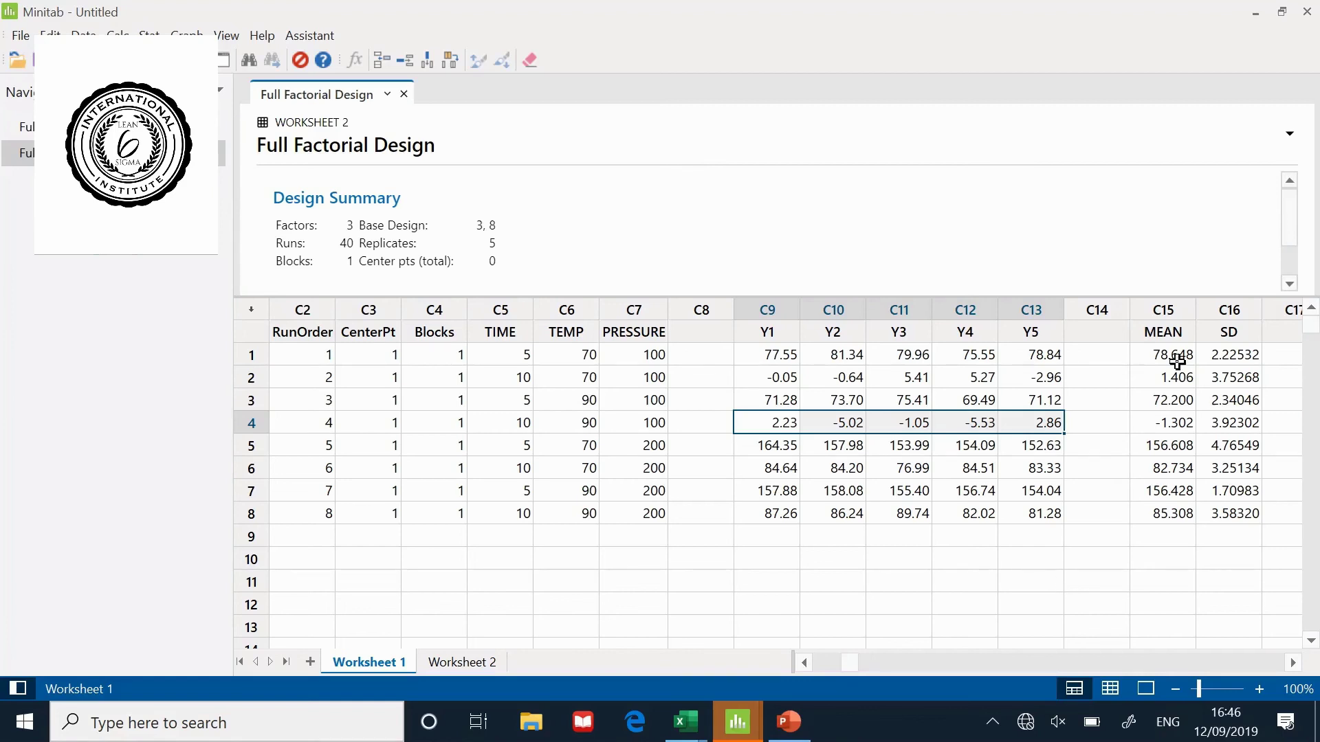
pyautogui.moveTo(1176, 358); pyautogui.dragTo(1217, 502)
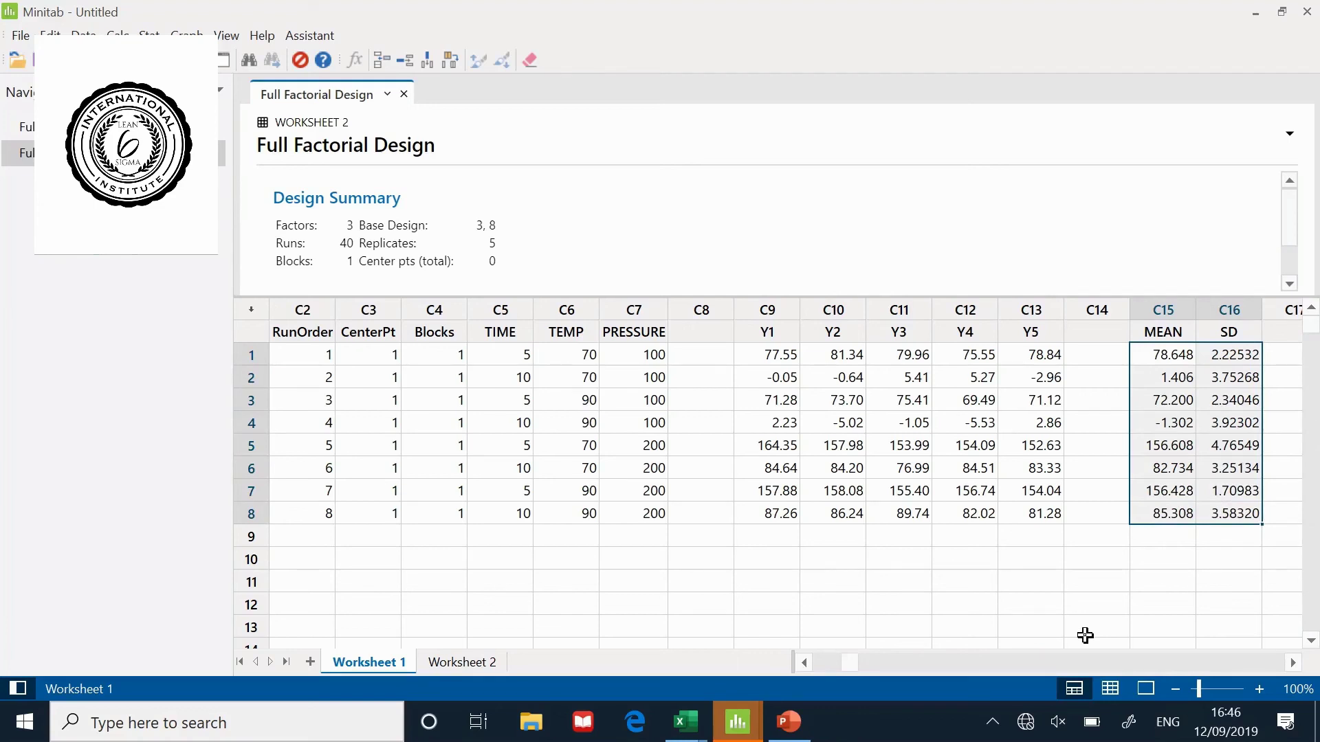